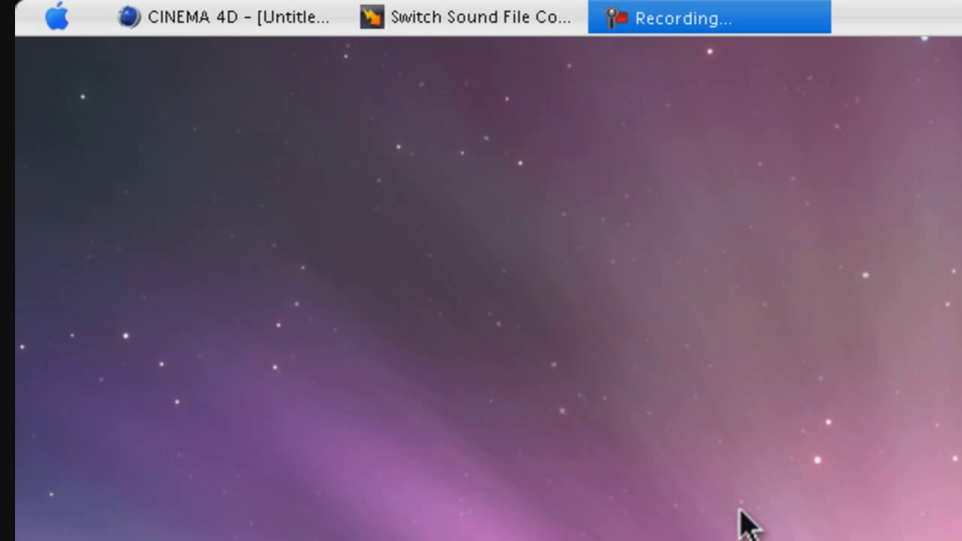
Step: Bring the Switch Sound File Converter window forward from the taskbar
click(448, 22)
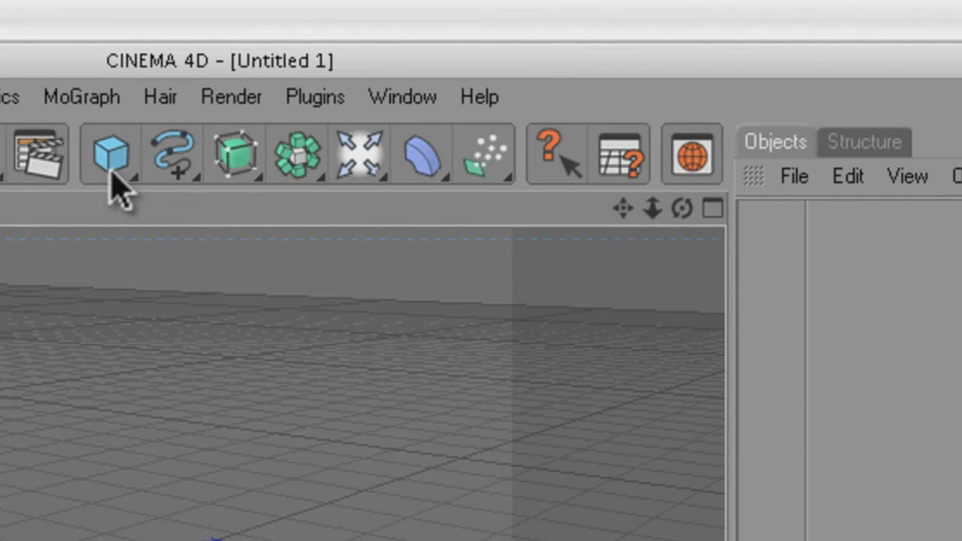
Step: Add a Floor object and a Cube sized 82.403 × 200 × 71.722 m to the scene
drag(113, 181, 223, 192)
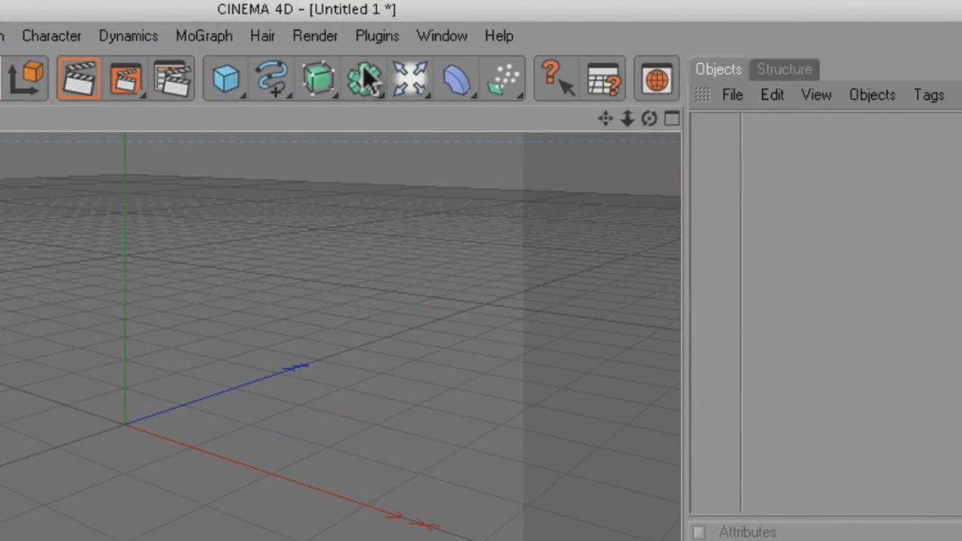
drag(398, 75, 601, 197)
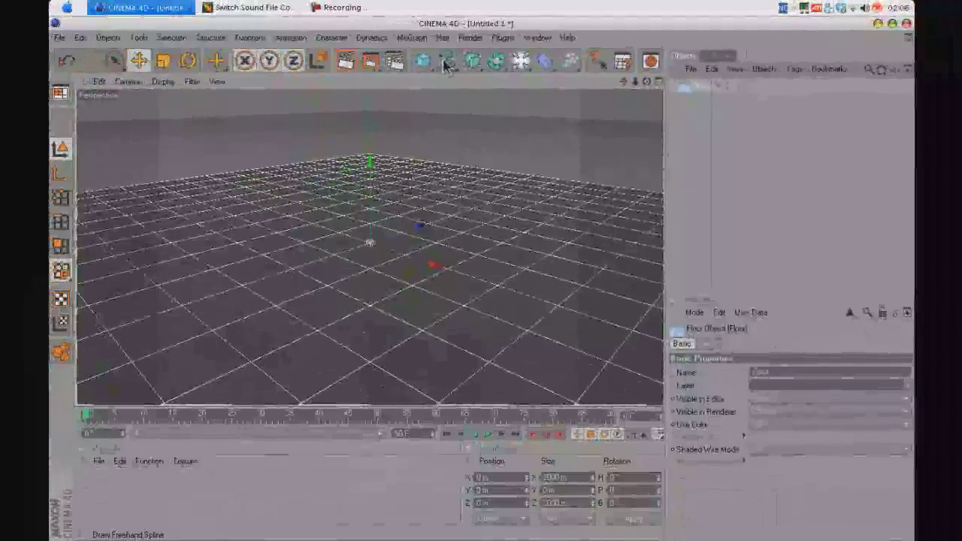
click(238, 91)
drag(430, 70, 445, 74)
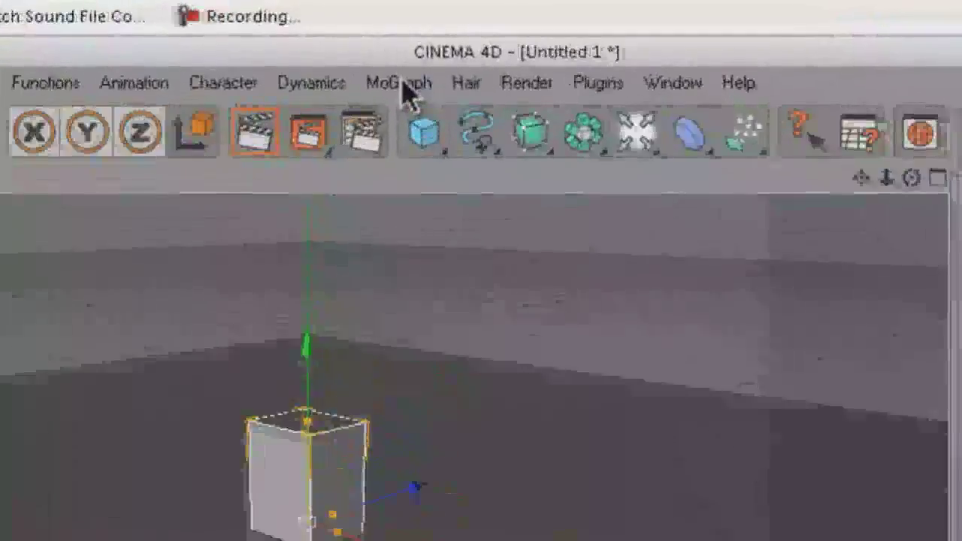
click(412, 38)
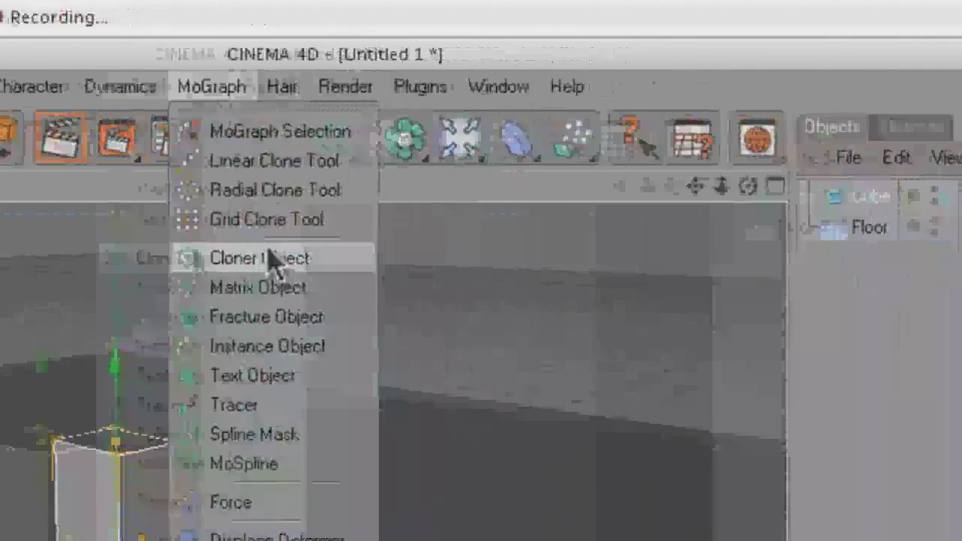
Step: Add a Cloner Object set to Radial mode on the XZ plane, with 5 clones at 50 m radius
click(270, 259)
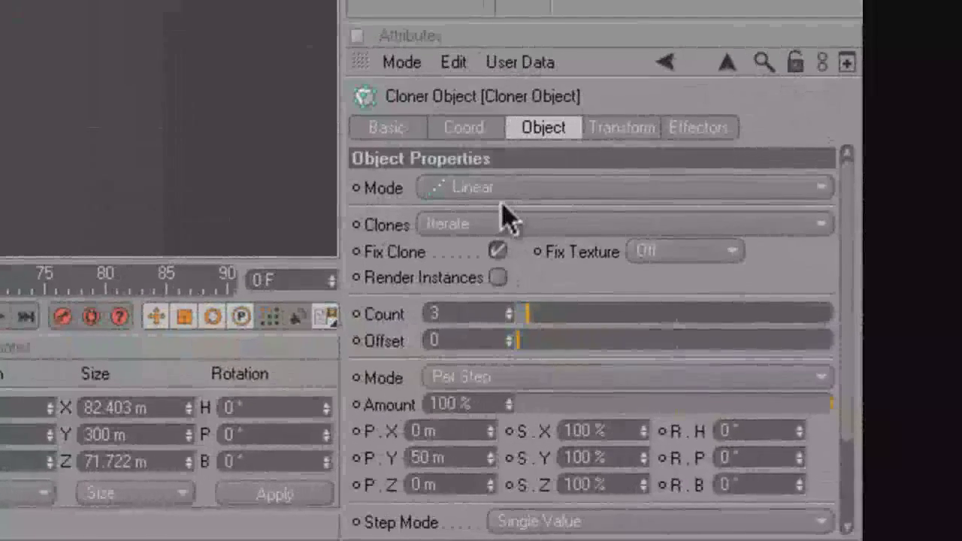
click(729, 370)
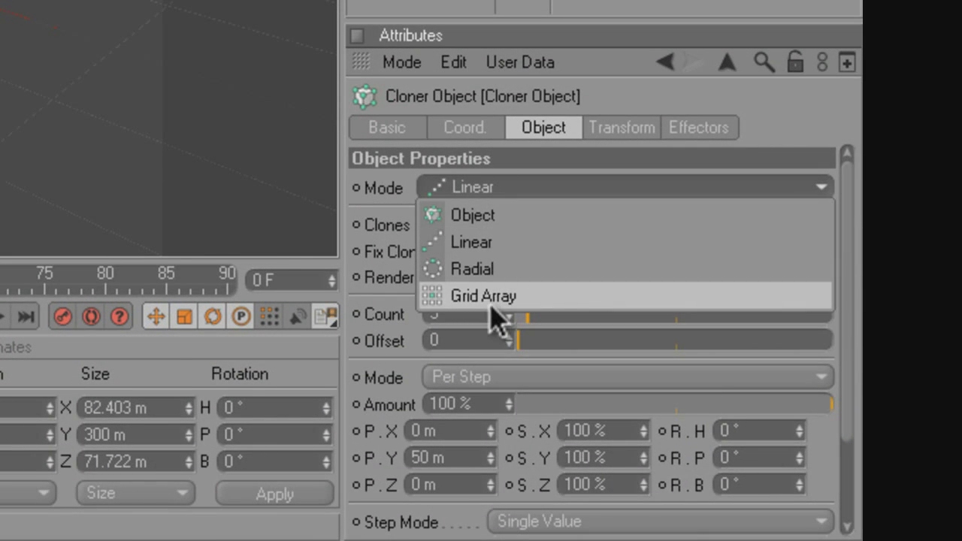
click(502, 272)
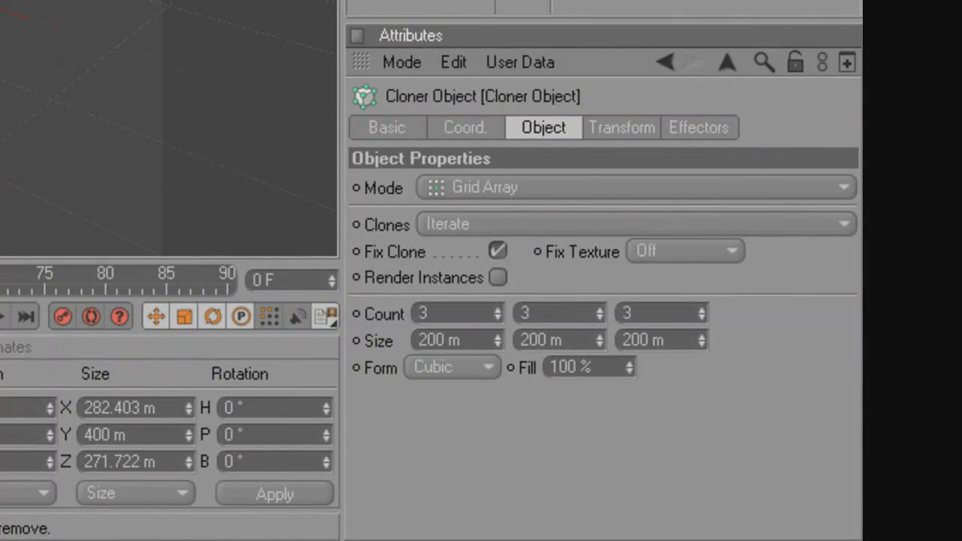
click(505, 194)
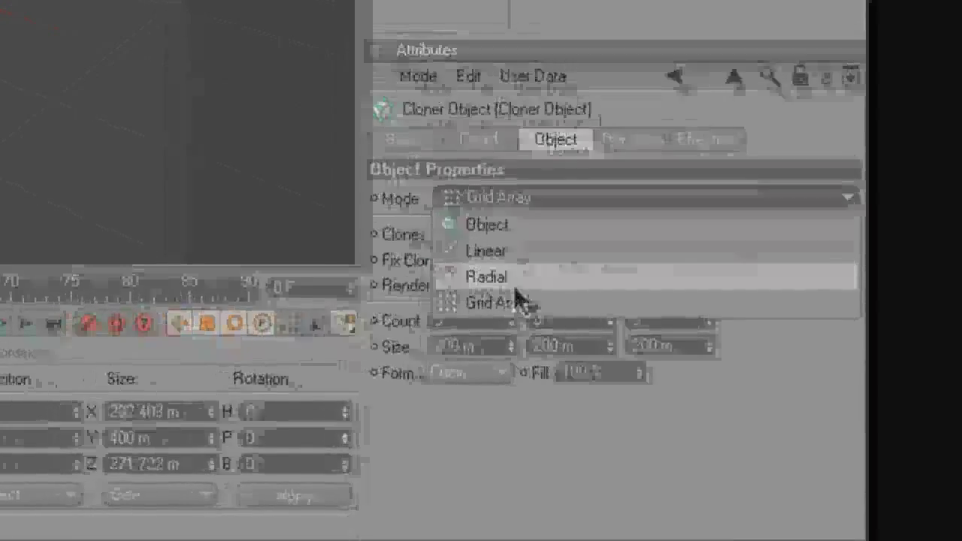
click(501, 272)
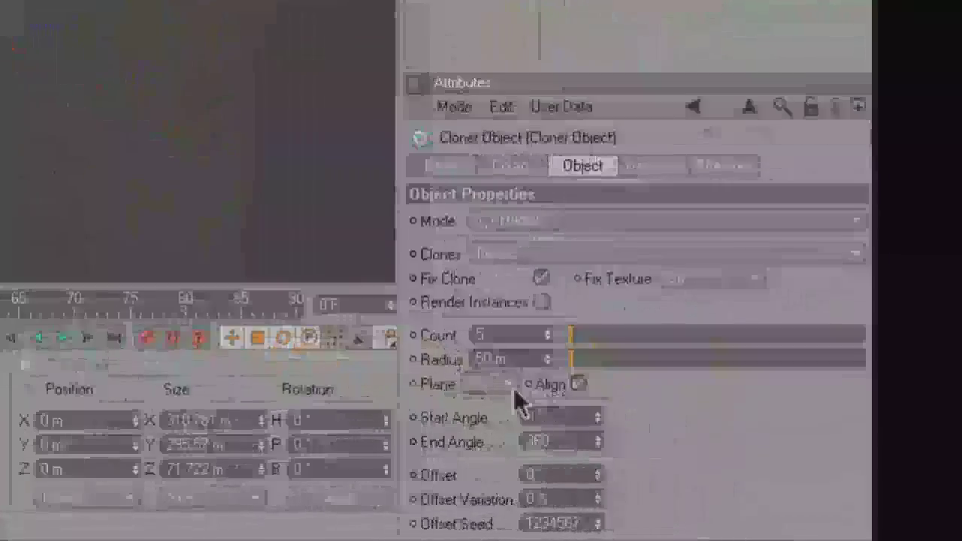
click(511, 385)
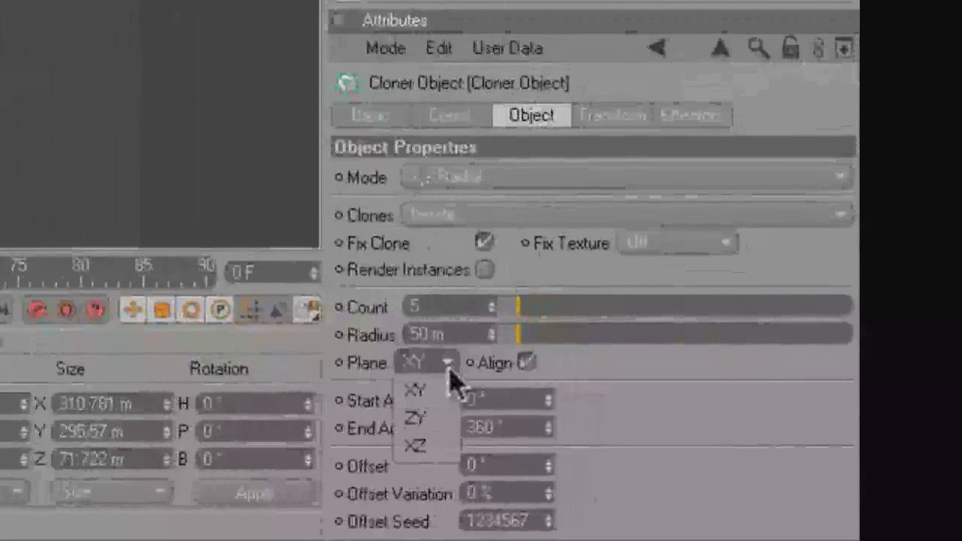
click(482, 410)
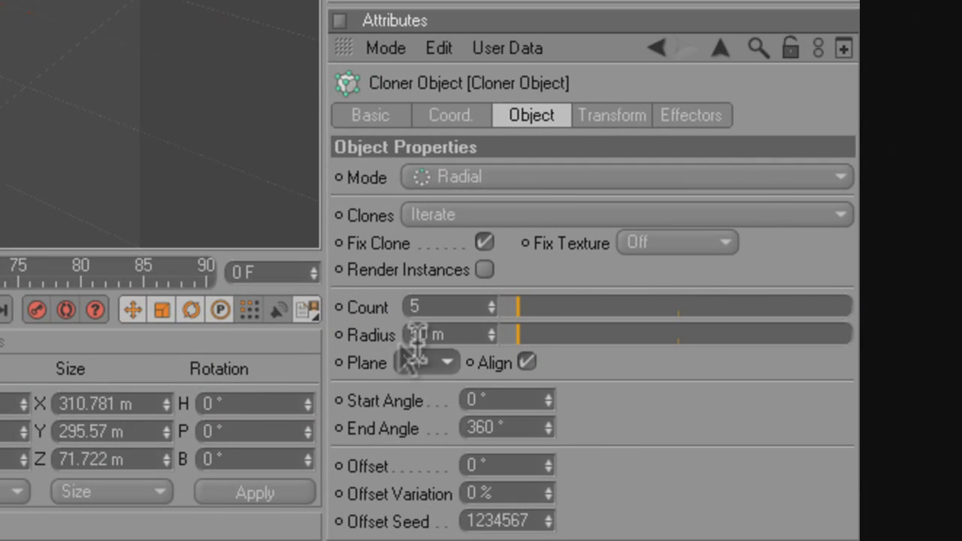
click(417, 361)
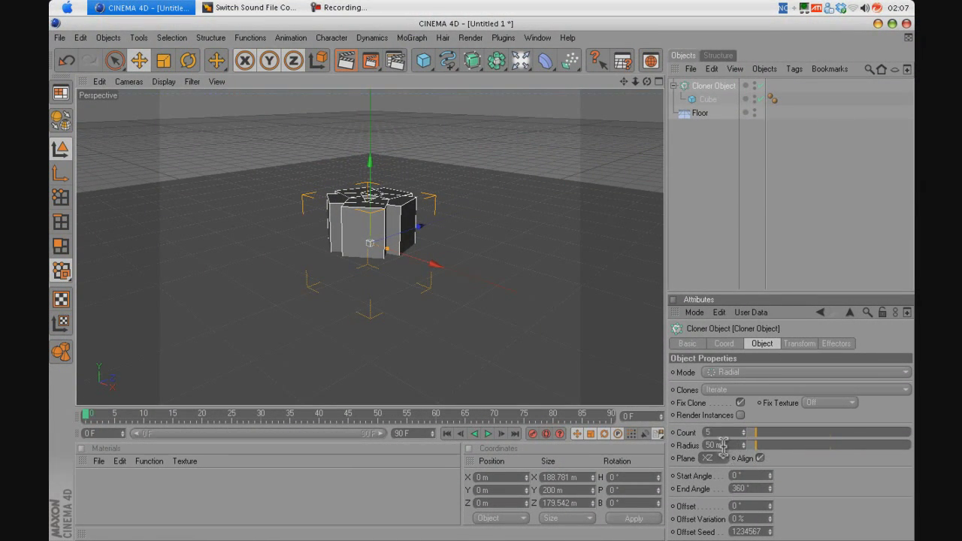
Step: Widen the cloner radius to 907 m and raise the count to 38 cubes
drag(757, 448, 857, 452)
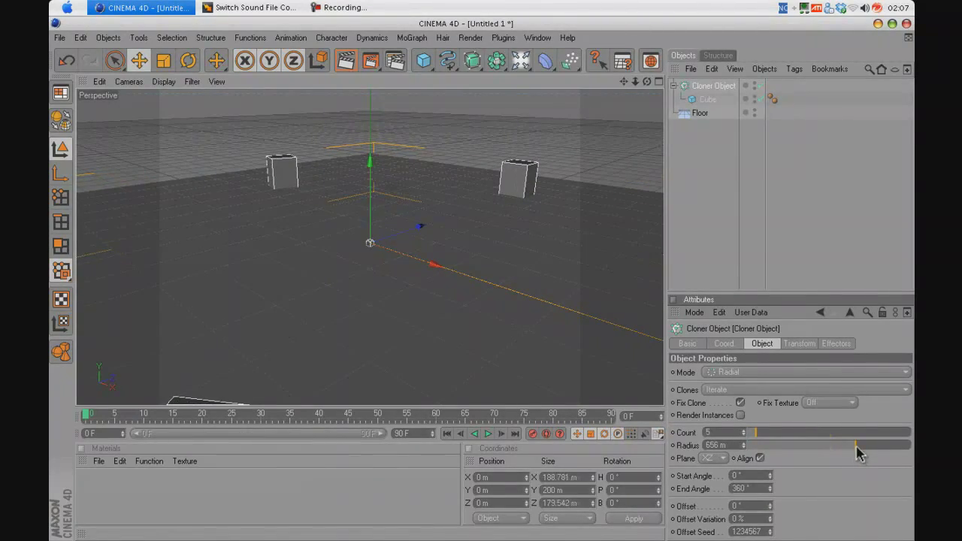
scroll(619, 120, down, 10)
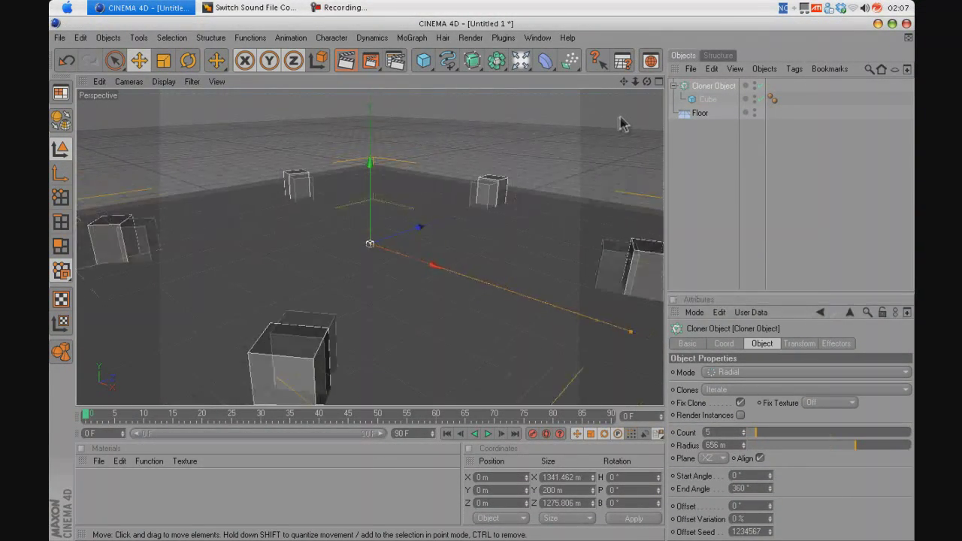
scroll(614, 129, down, 2)
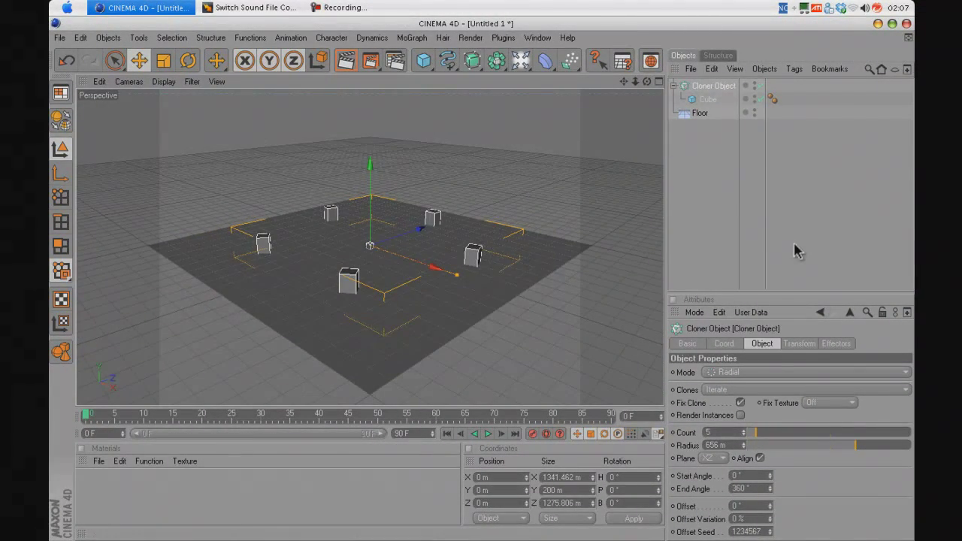
drag(856, 451, 899, 451)
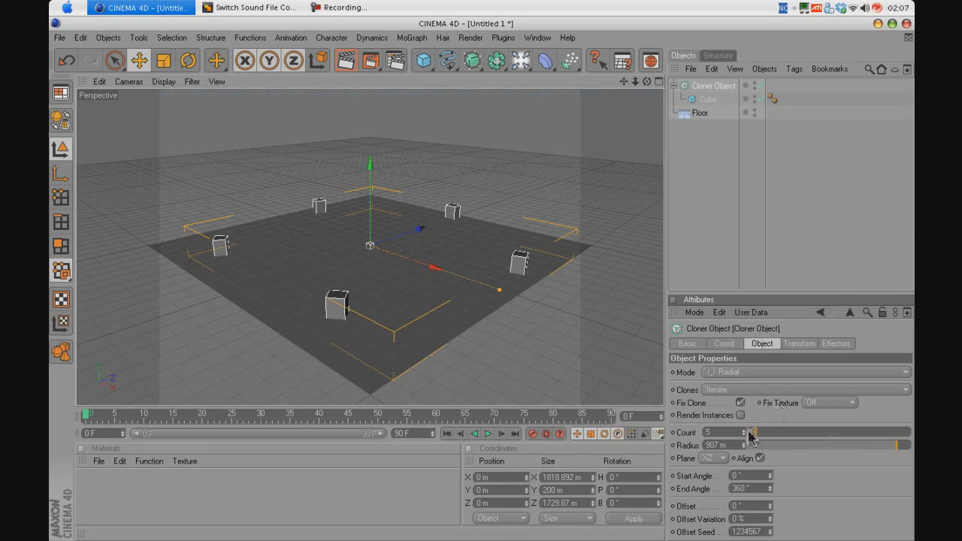
drag(753, 434, 812, 438)
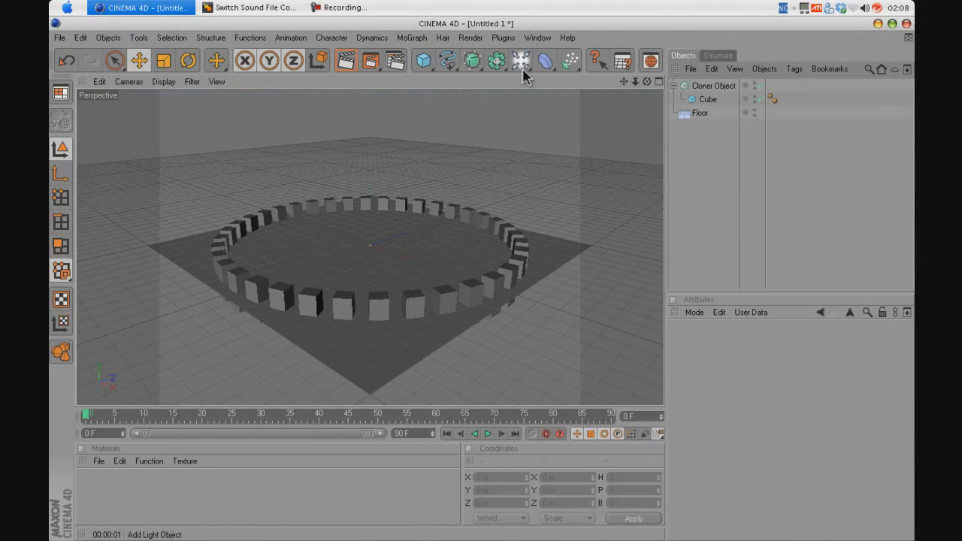
Step: Add a Sound Effector and link it in the Cloner's Effectors list
click(412, 37)
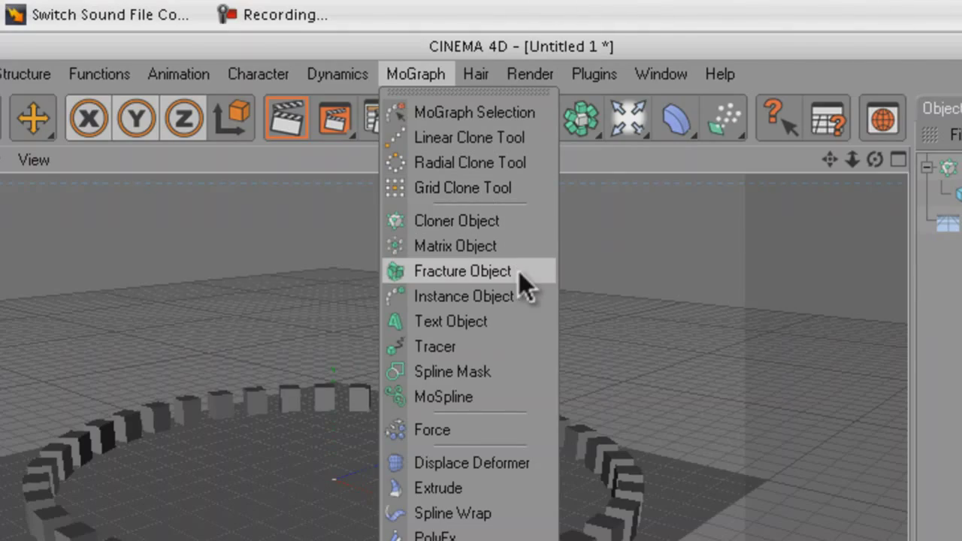
click(432, 76)
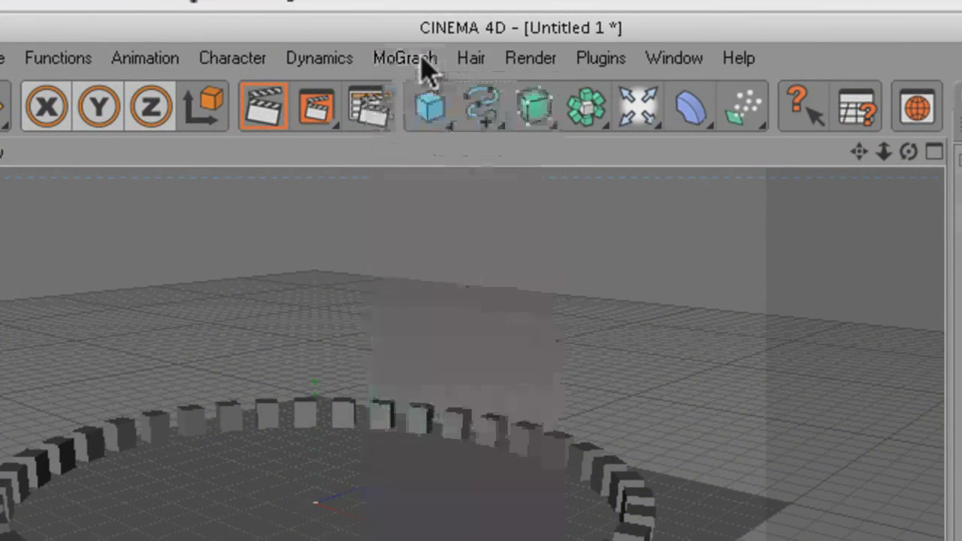
click(418, 64)
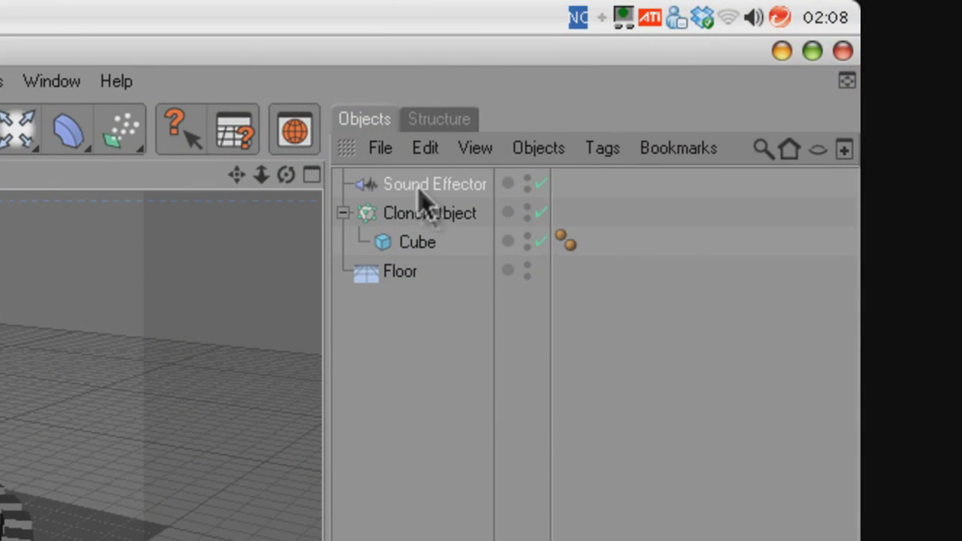
click(423, 213)
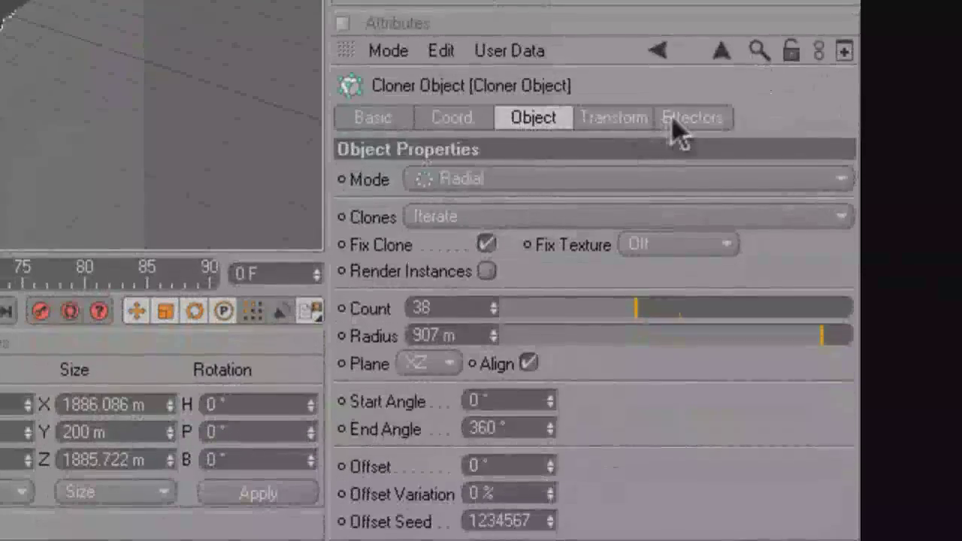
click(688, 121)
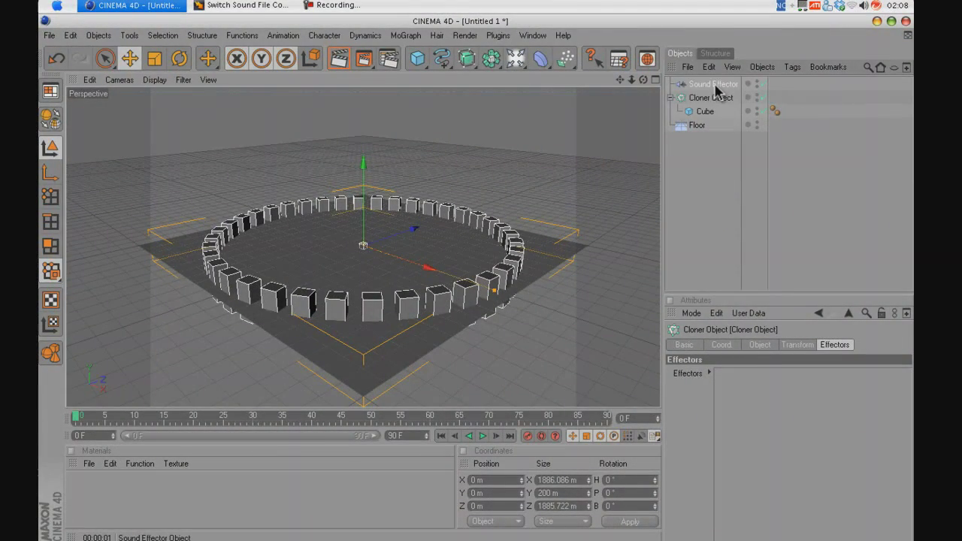
drag(742, 398, 744, 399)
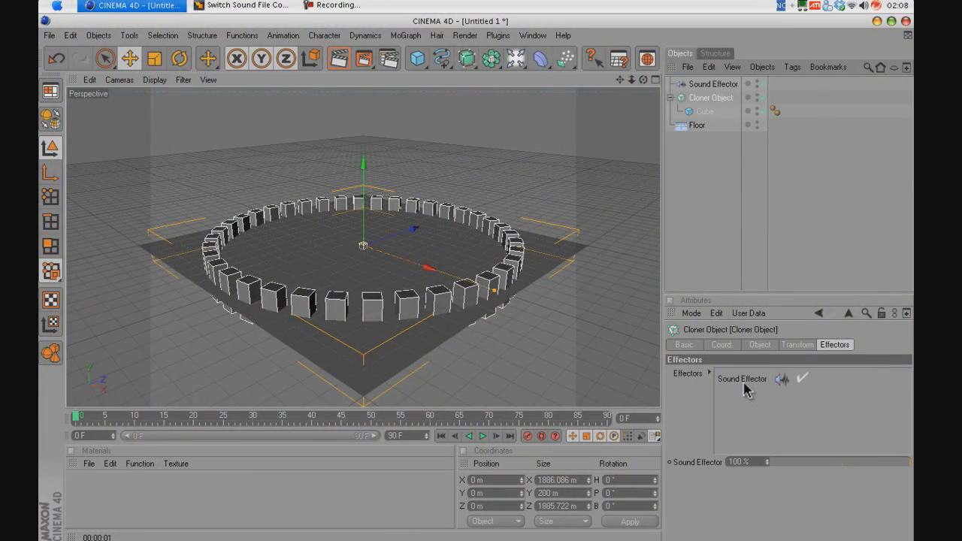
click(710, 84)
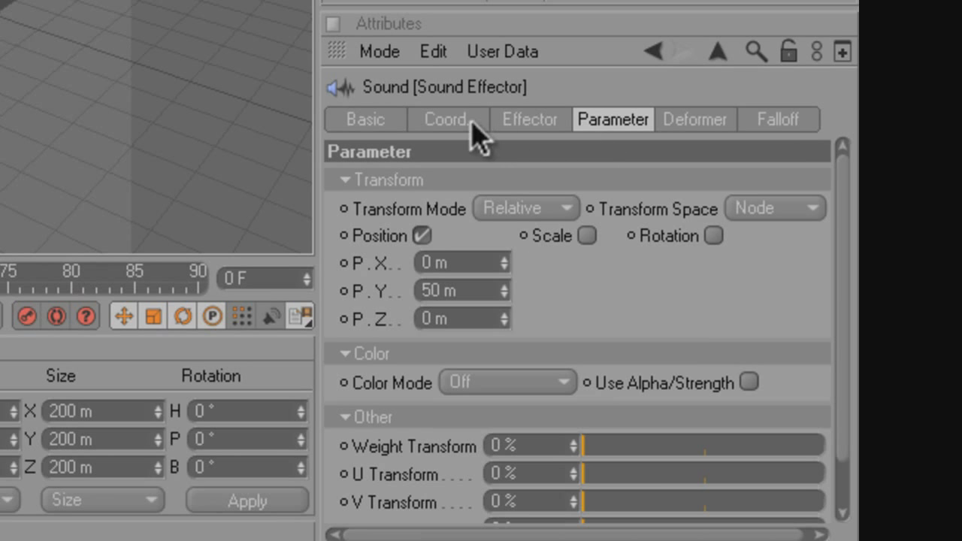
click(521, 121)
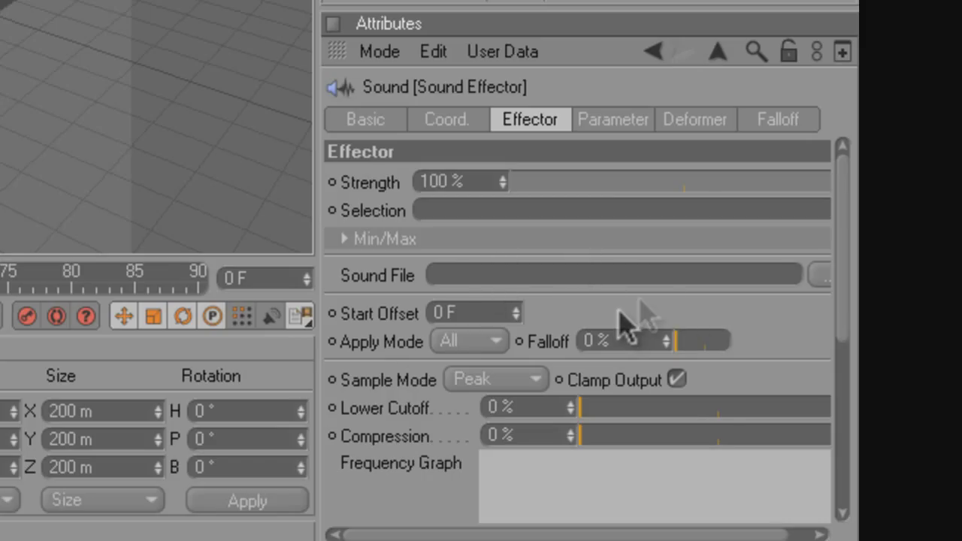
Step: Load 'I Like It(1).wav' as the Sound Effector's sound file
drag(562, 535, 627, 528)
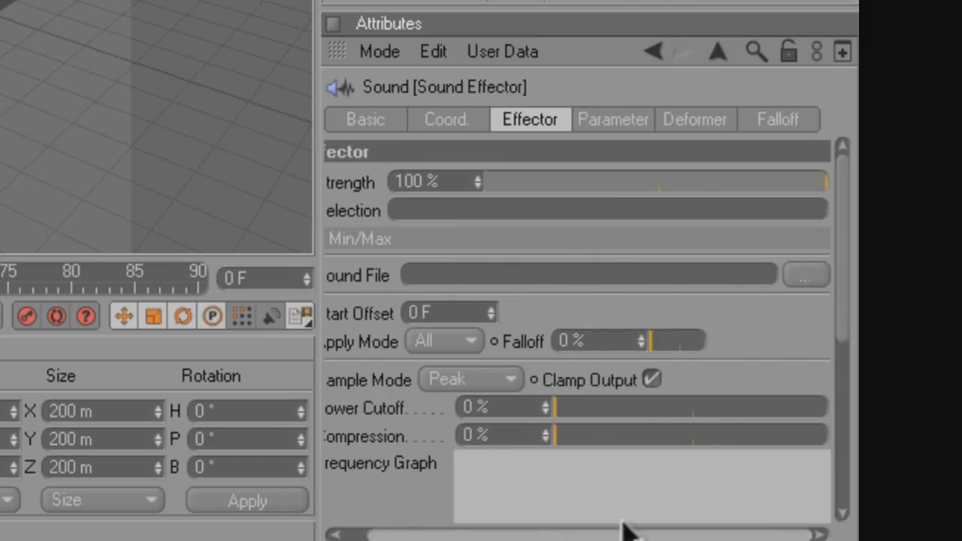
click(805, 276)
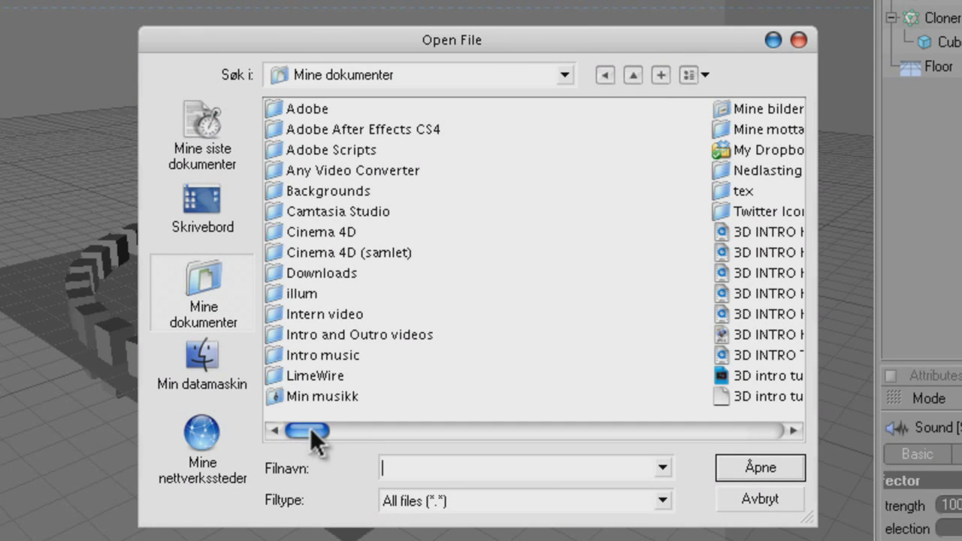
drag(311, 431, 323, 430)
text(Enr)
key(Down)
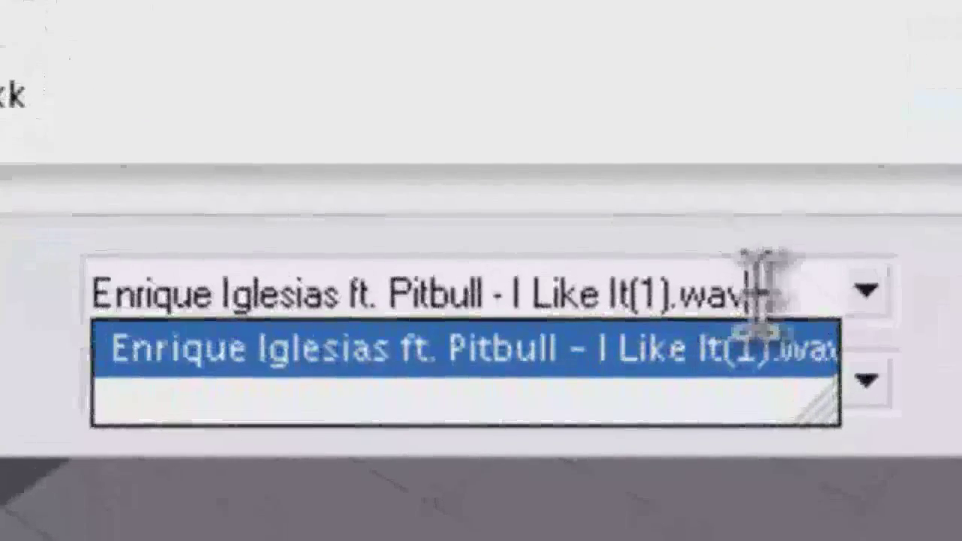
drag(737, 289, 679, 291)
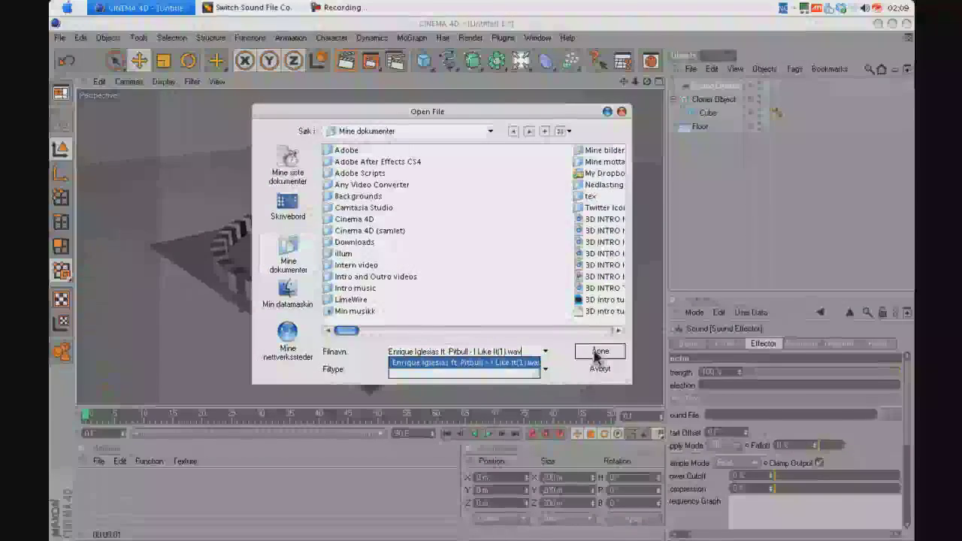
click(599, 352)
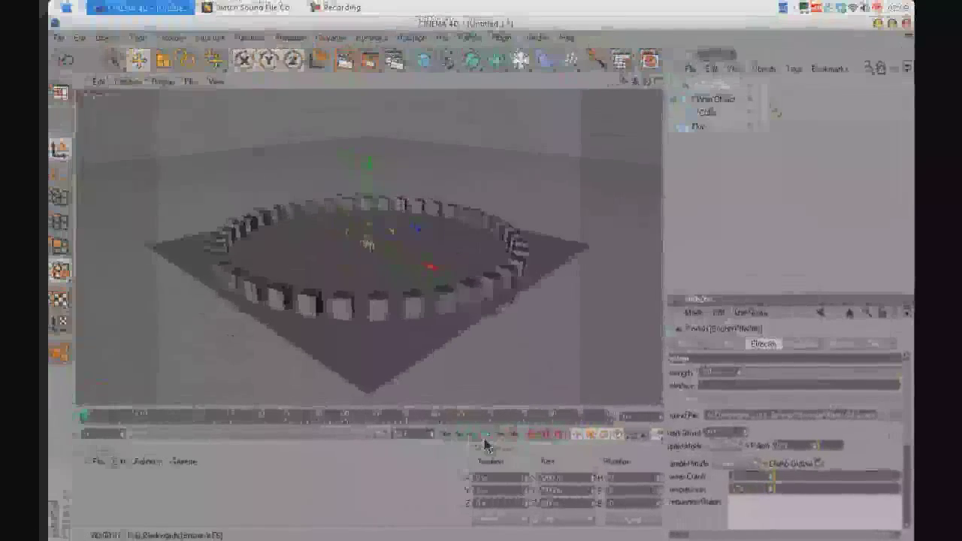
Step: Test-play the sound animation, rewind, and keep the sample mode at Peak
click(487, 434)
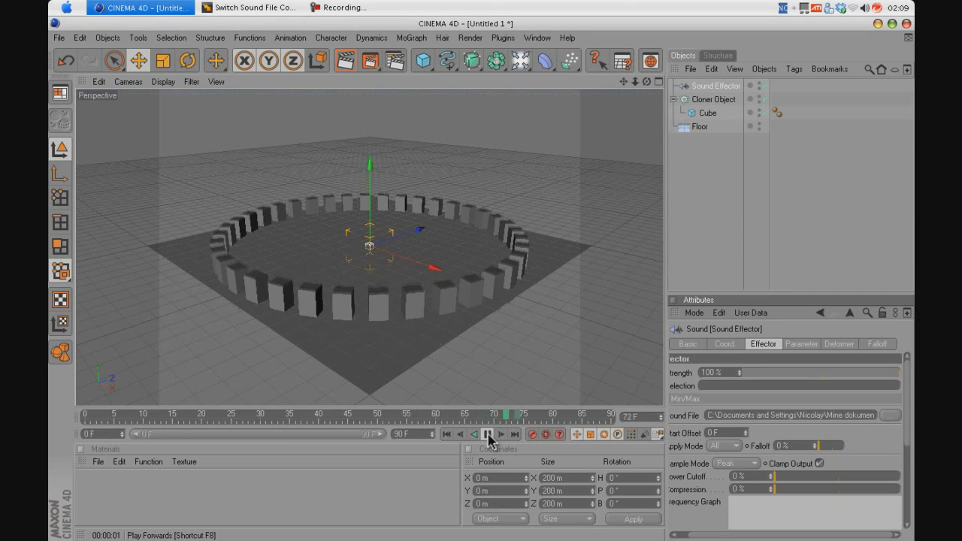
click(487, 435)
click(86, 417)
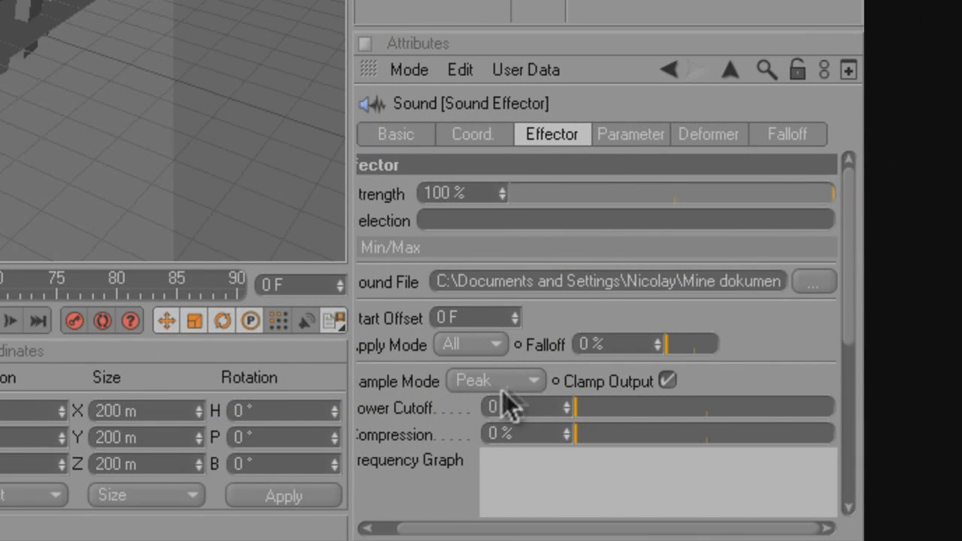
click(517, 383)
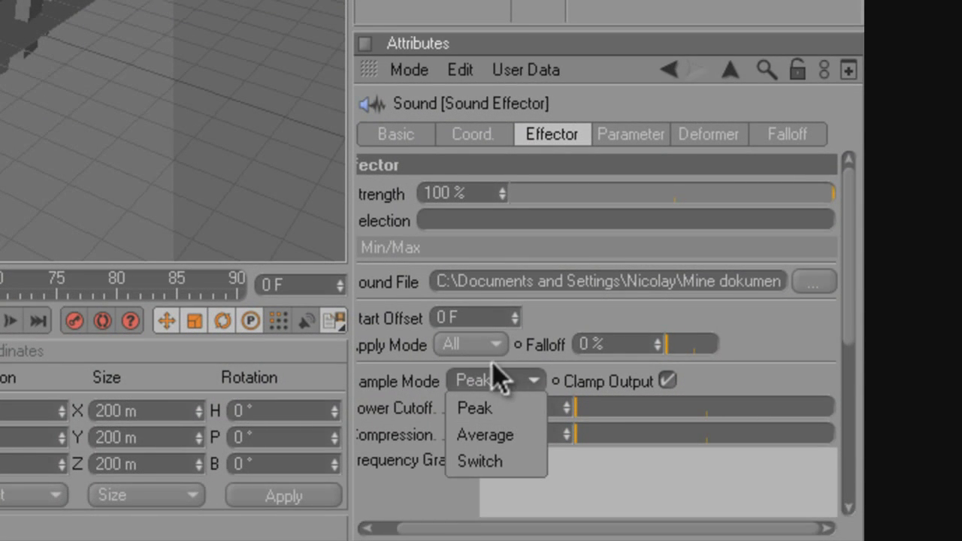
click(496, 376)
drag(852, 322, 840, 519)
drag(849, 473, 861, 320)
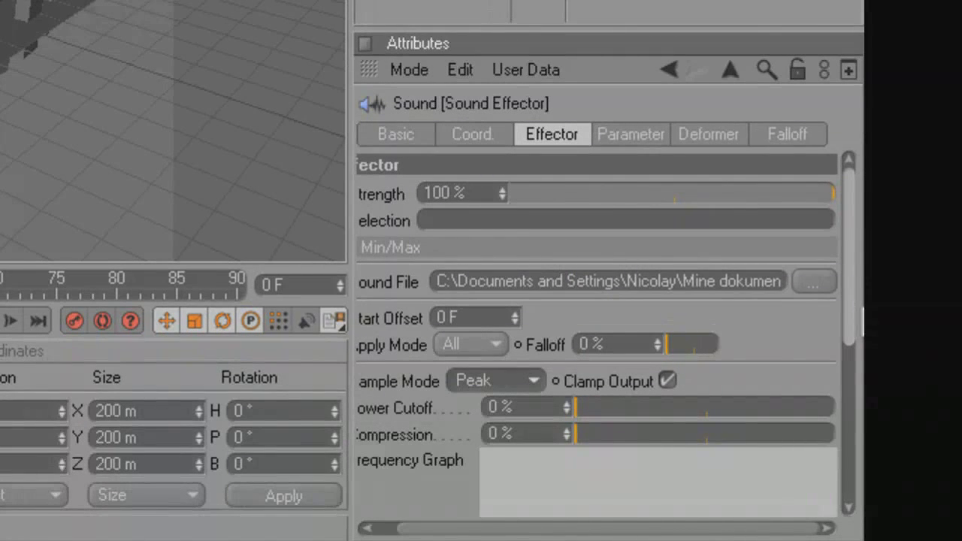
Step: Set the Sound Effector's apply mode to Step and rewind to frame 0
click(483, 347)
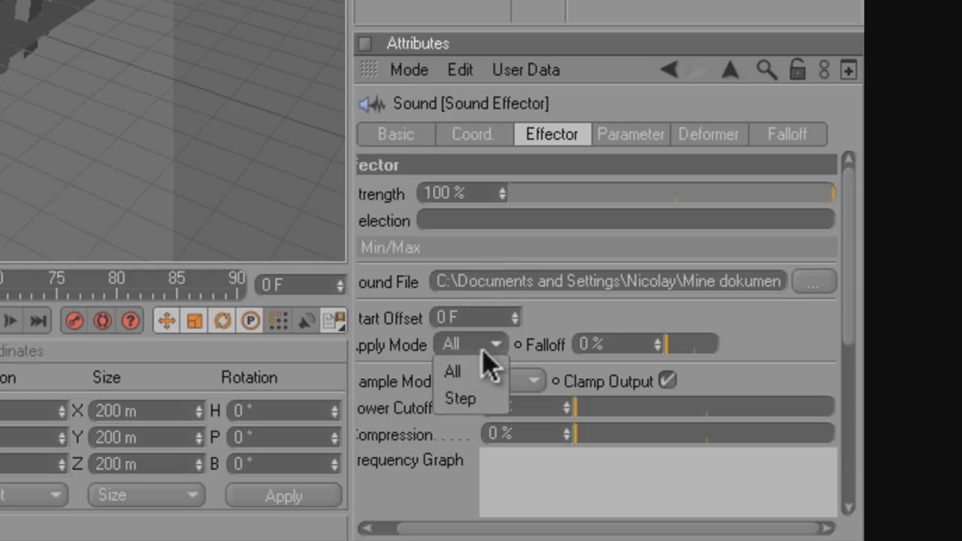
click(471, 372)
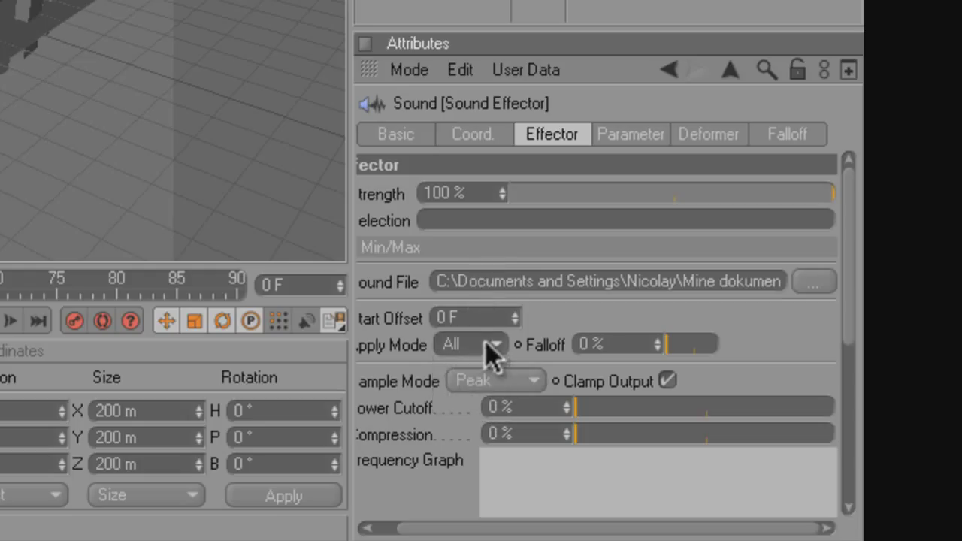
drag(606, 526, 564, 530)
click(519, 347)
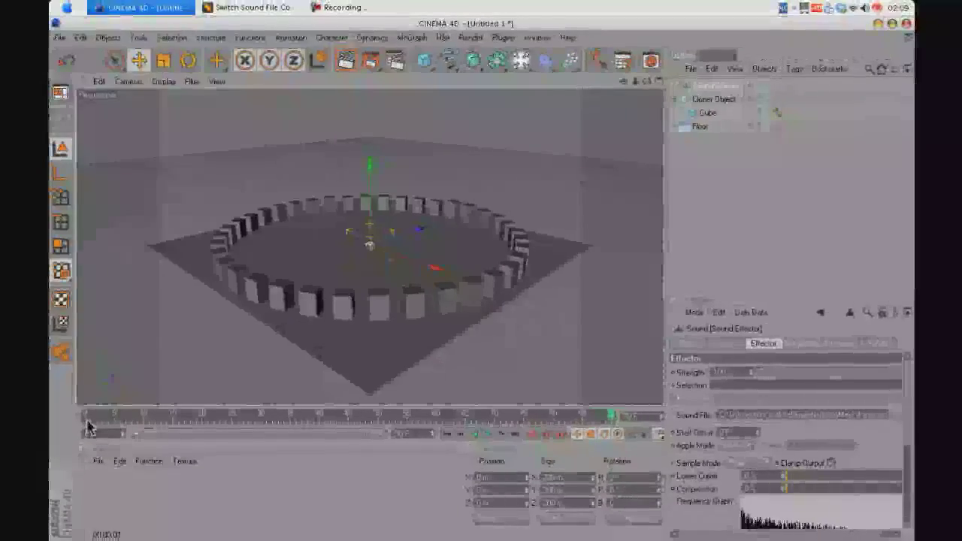
click(86, 420)
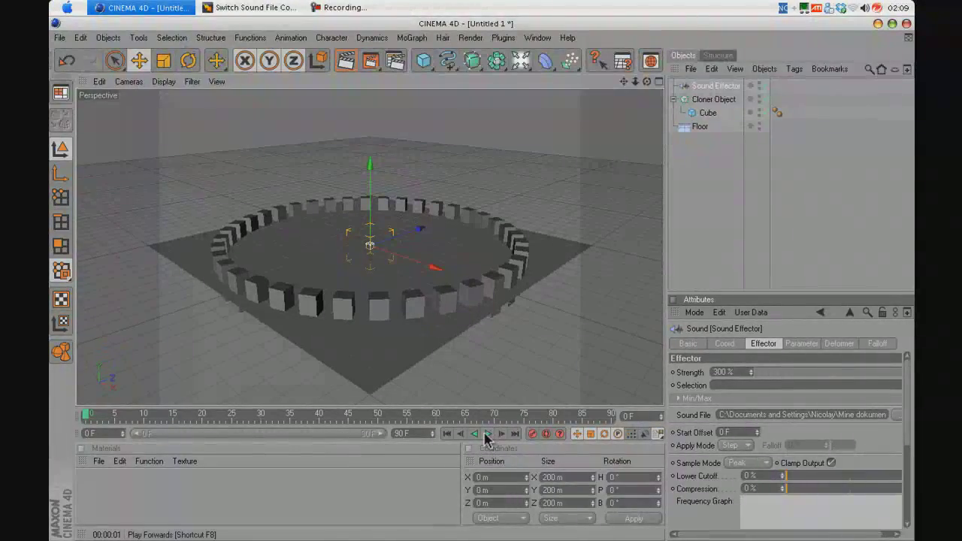
Step: Test-play the 300 % effect, rewind to frame 0, and select the Cube
click(487, 434)
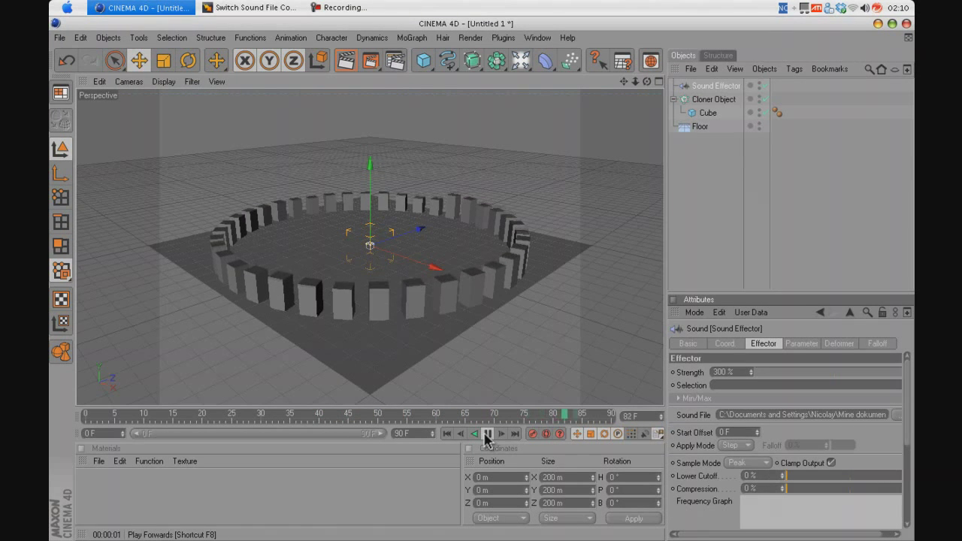
click(487, 434)
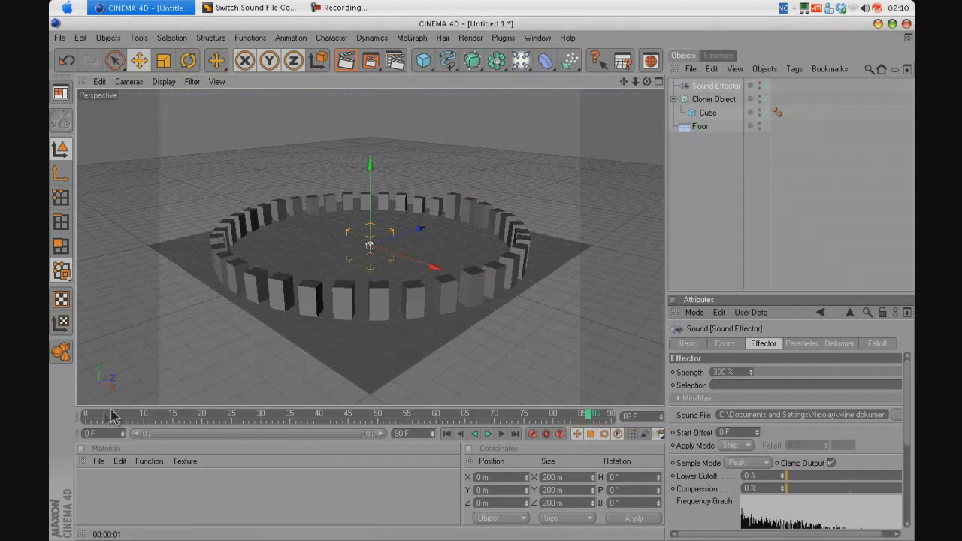
click(88, 419)
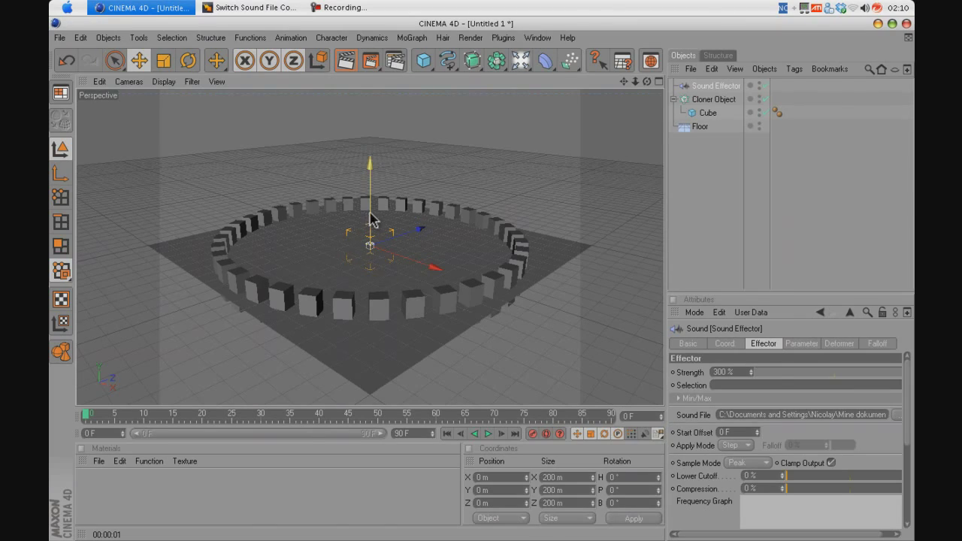
click(713, 99)
click(710, 112)
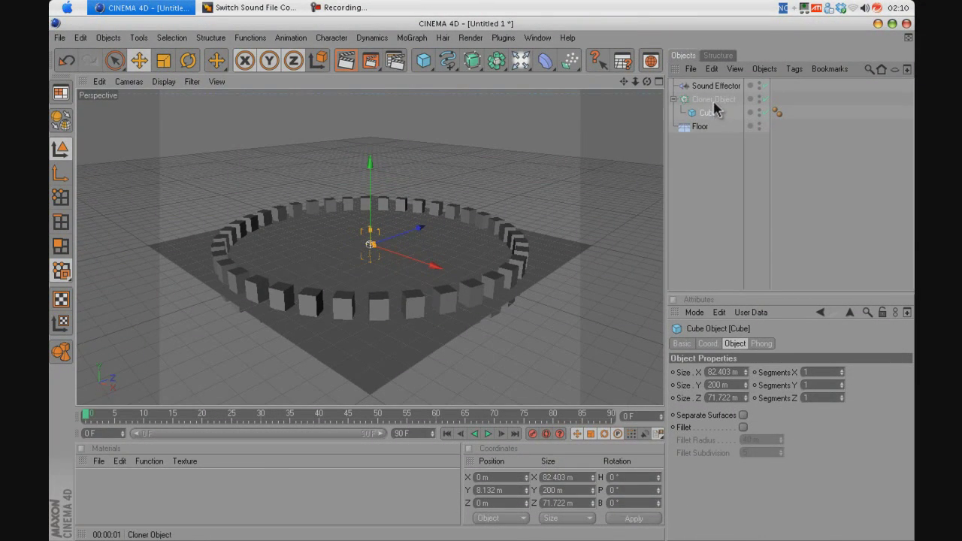
Step: Stretch the Cube to 591.152 m tall and move the Cloner ring down below the floor
click(714, 99)
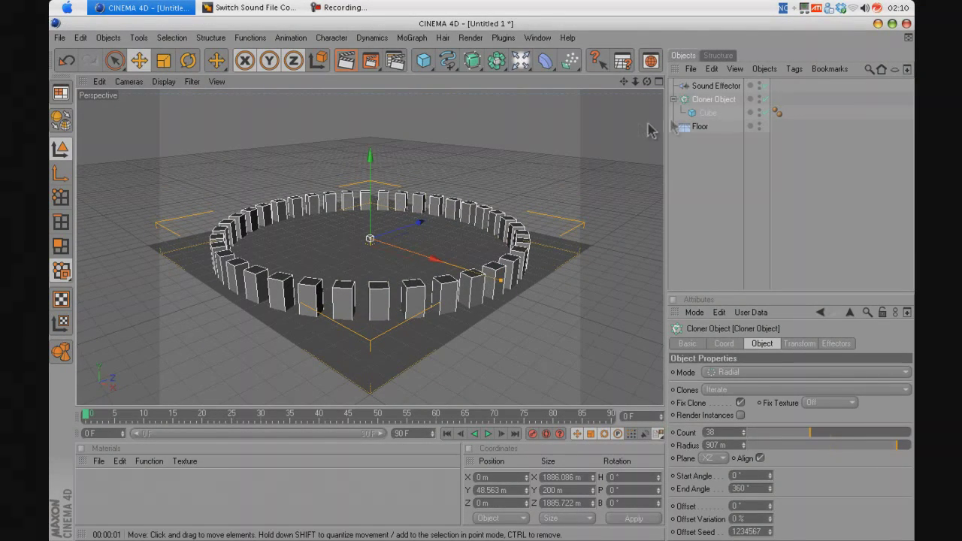
click(707, 112)
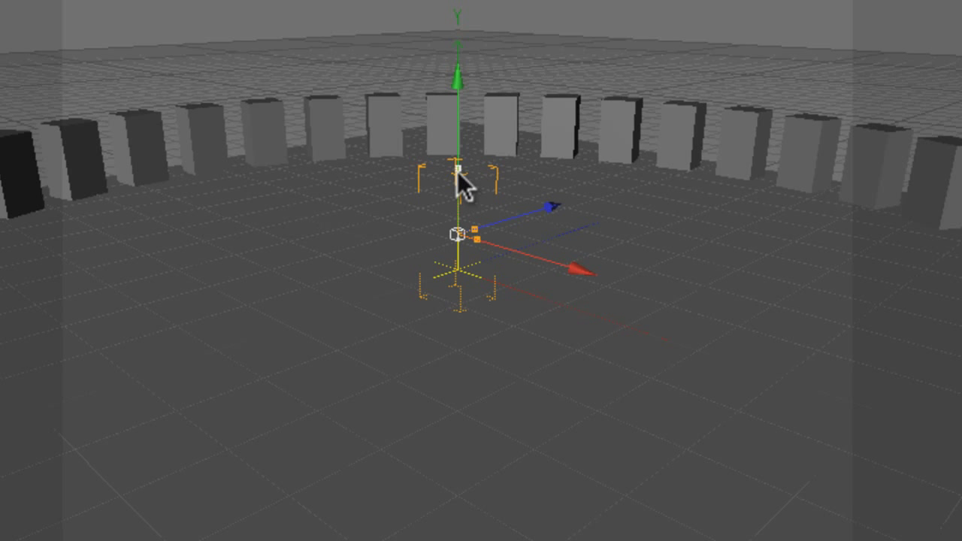
drag(457, 171, 669, 335)
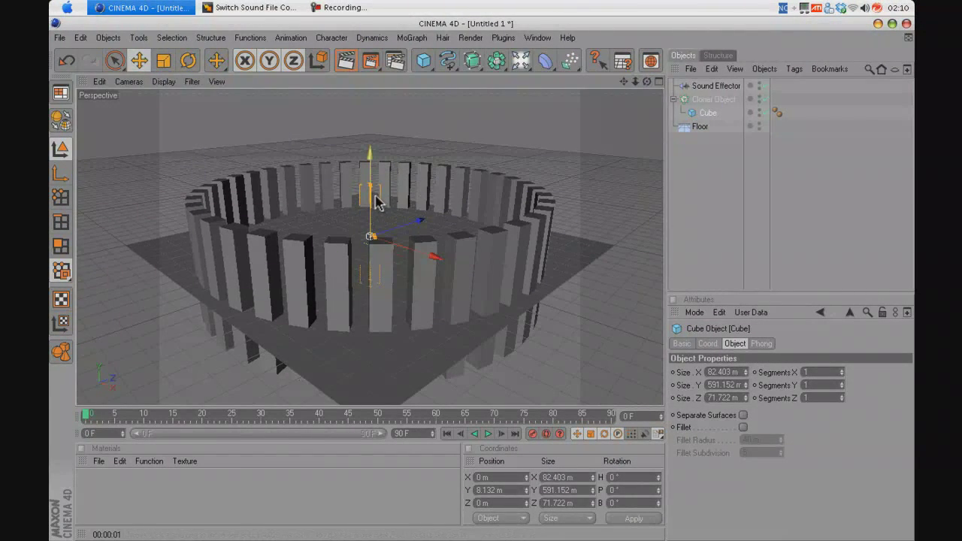
click(727, 100)
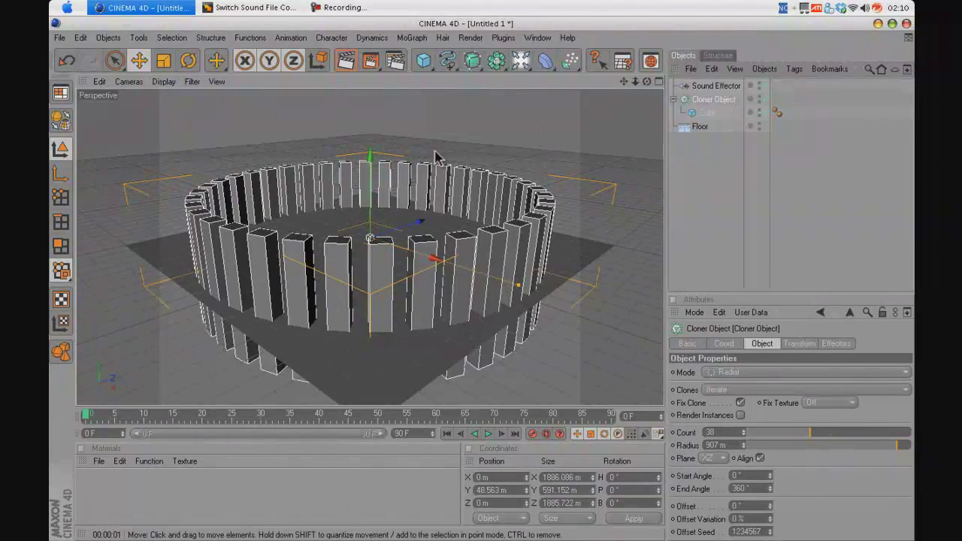
drag(370, 177, 484, 288)
Step: Extend the animation to 200 frames and rewind to frame 0
click(487, 434)
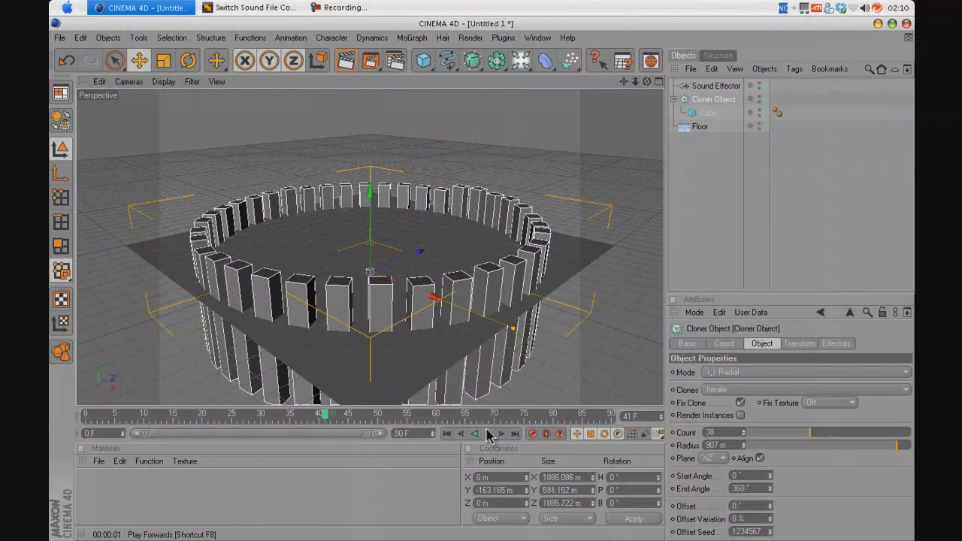
drag(419, 438, 334, 442)
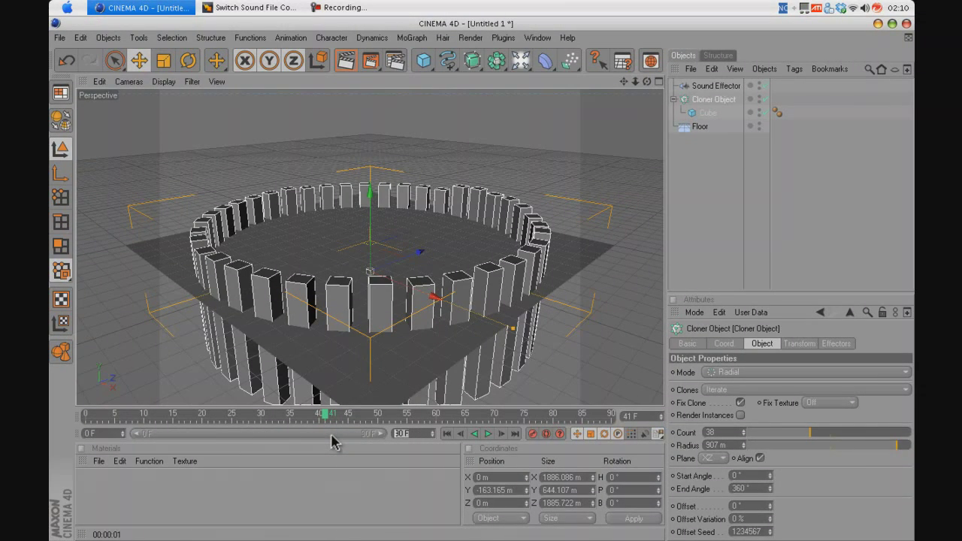
text(200)
key(Return)
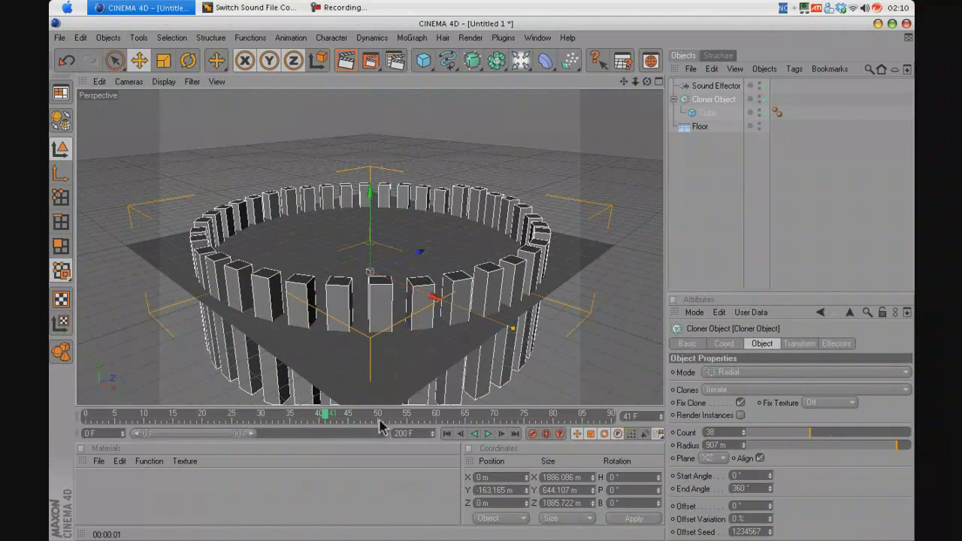
click(84, 420)
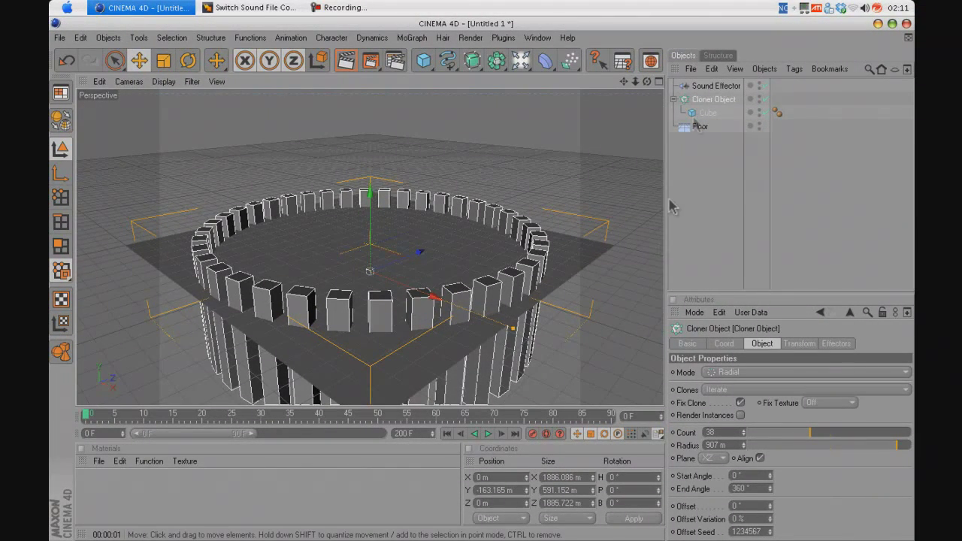
Step: Set the Sound Effector strength to 500 % and play from frame 0
click(715, 85)
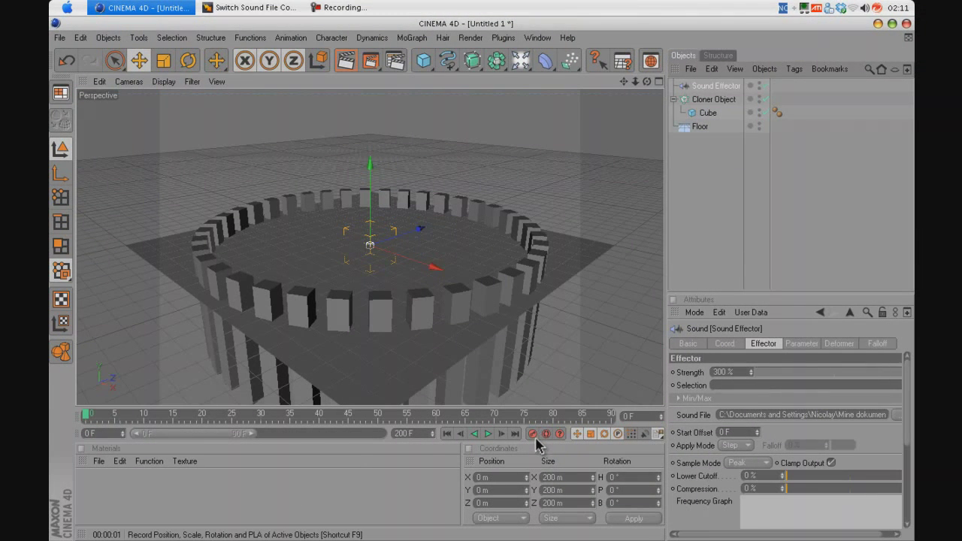
click(378, 415)
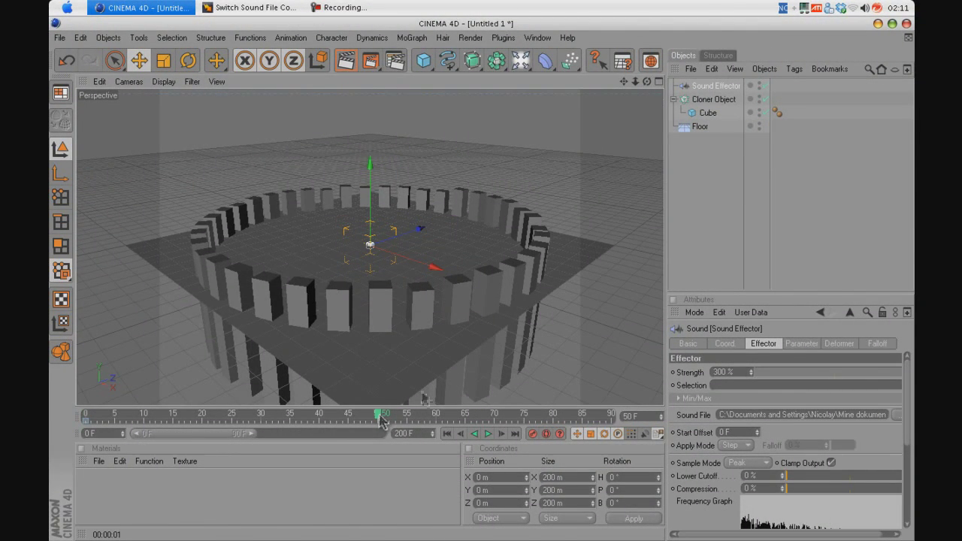
click(735, 371)
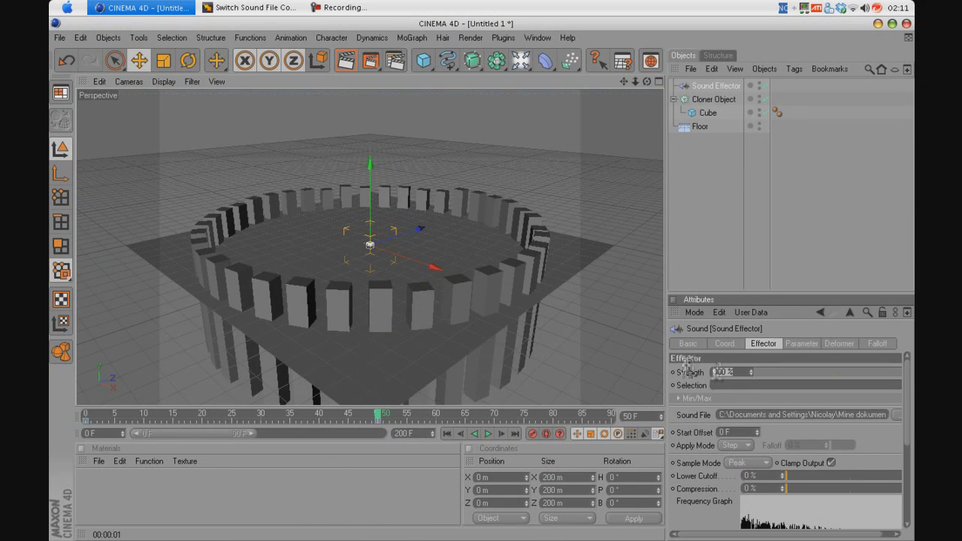
text(500)
key(Return)
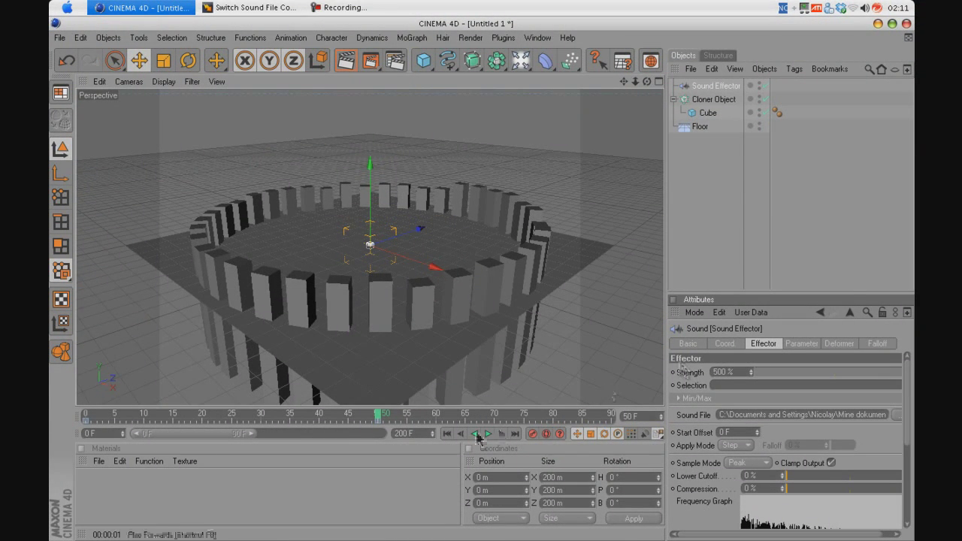
click(91, 416)
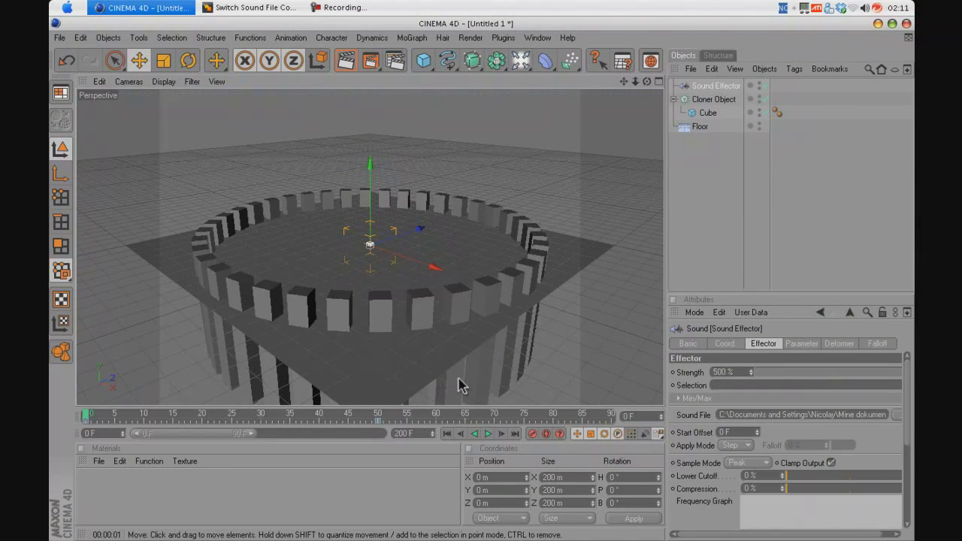
click(488, 435)
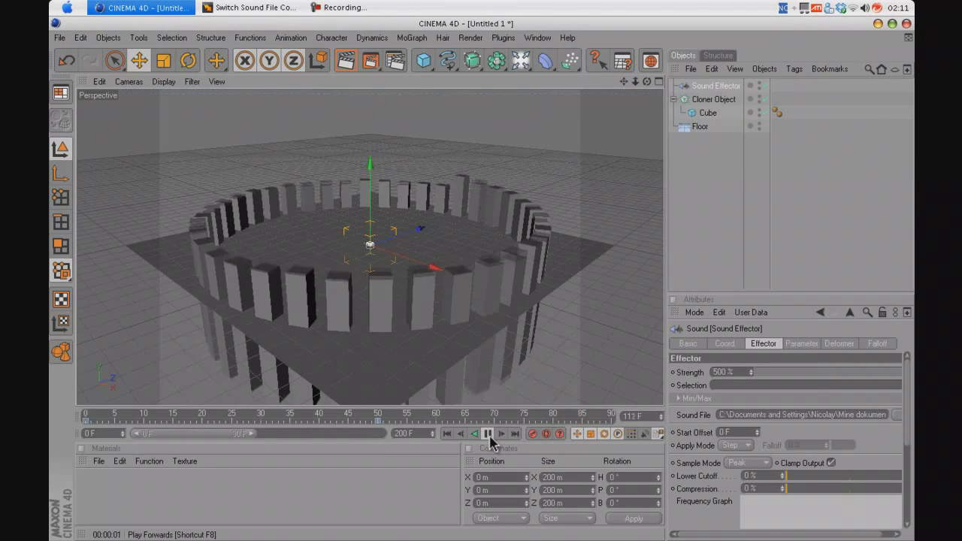
click(488, 435)
click(488, 435)
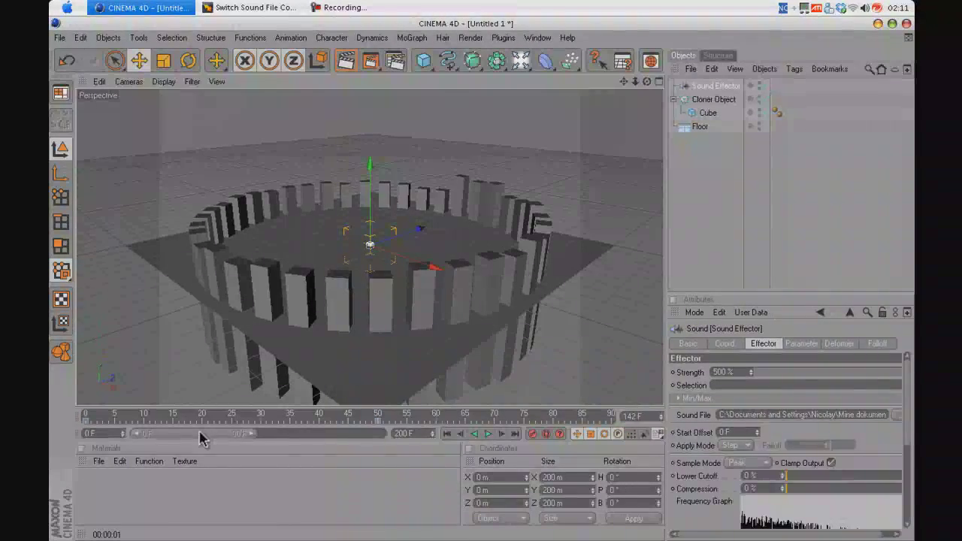
drag(201, 438, 366, 440)
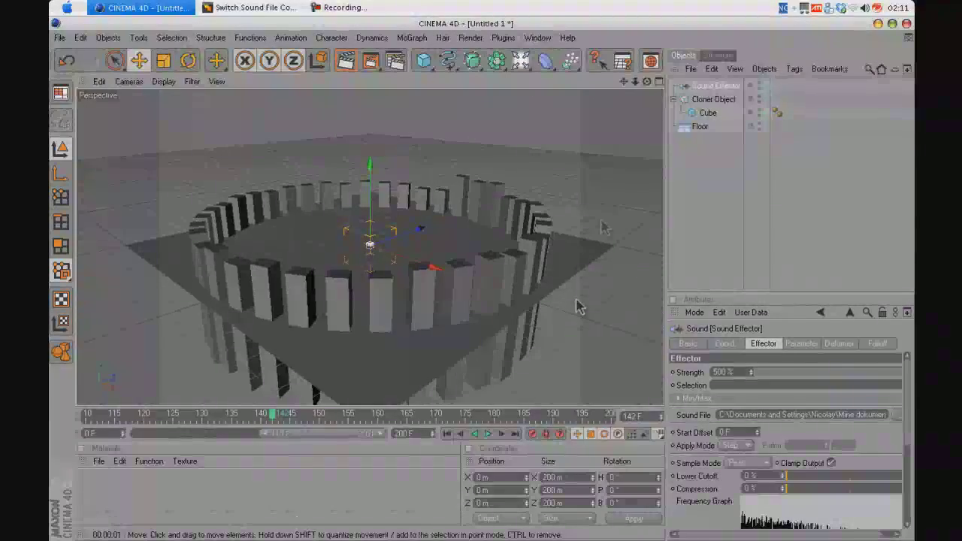
drag(646, 81, 478, 328)
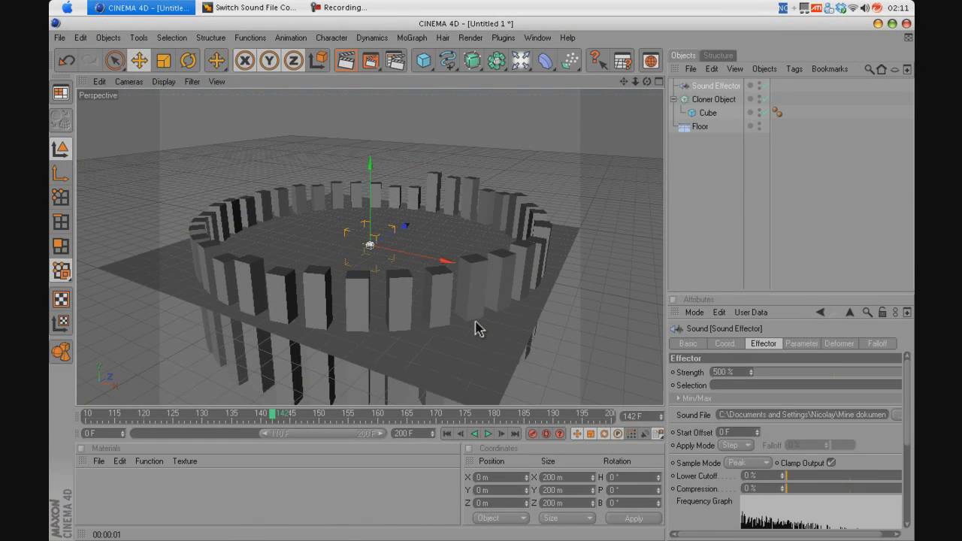
drag(273, 414, 83, 441)
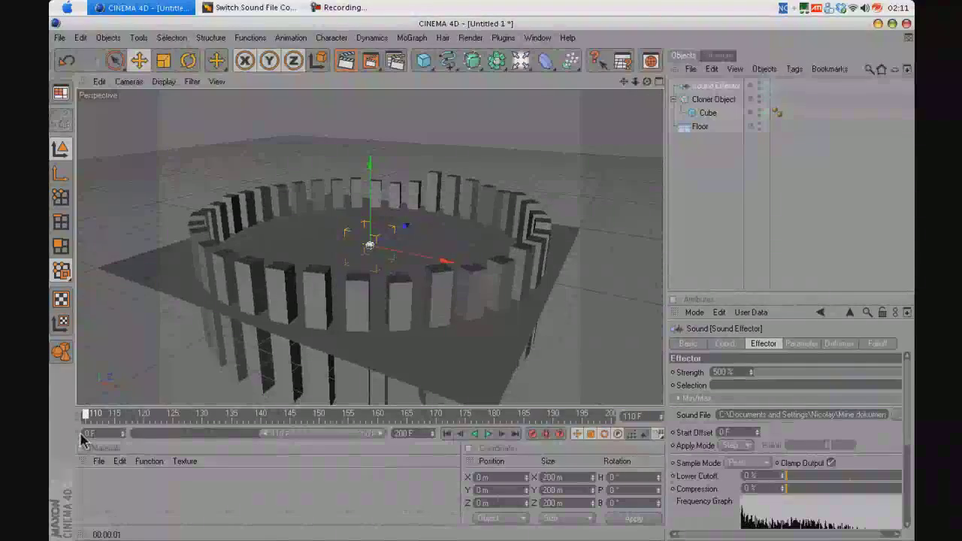
drag(280, 440, 151, 433)
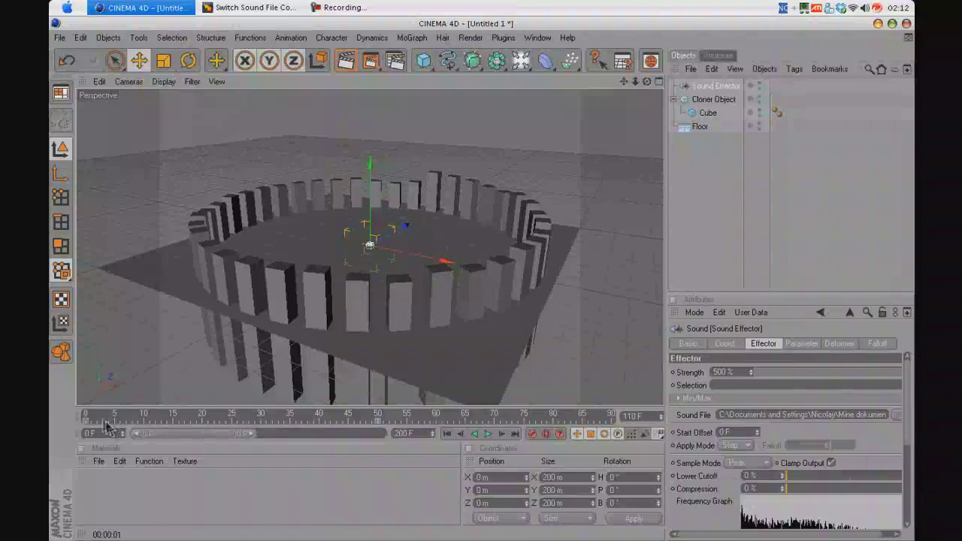
click(88, 417)
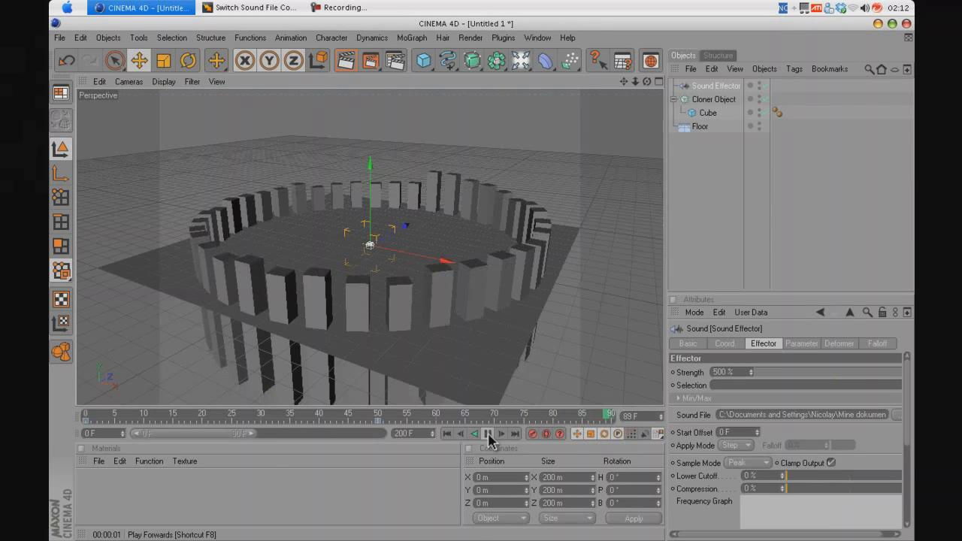
click(88, 418)
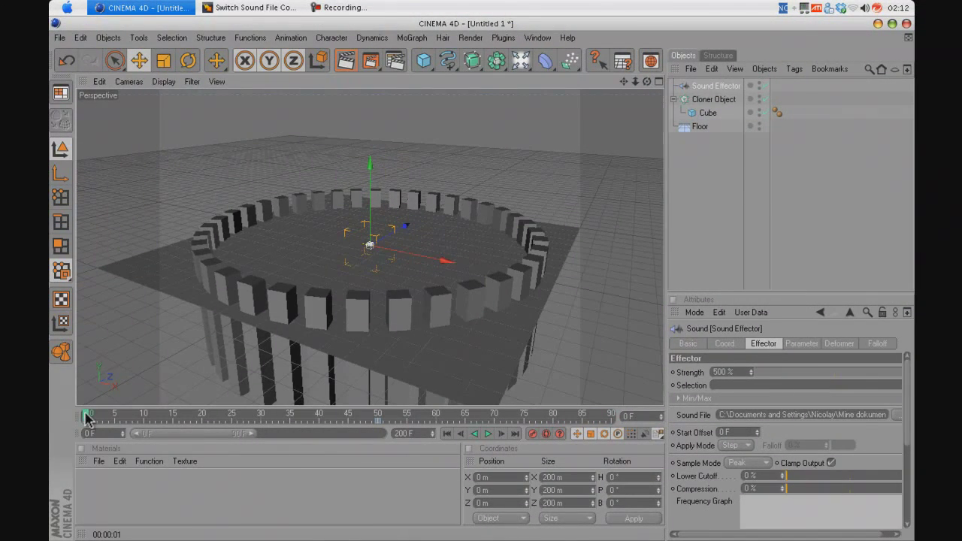
Step: Create a new material and set its colour to bright green (R 31, G 255, B 2)
double_click(88, 492)
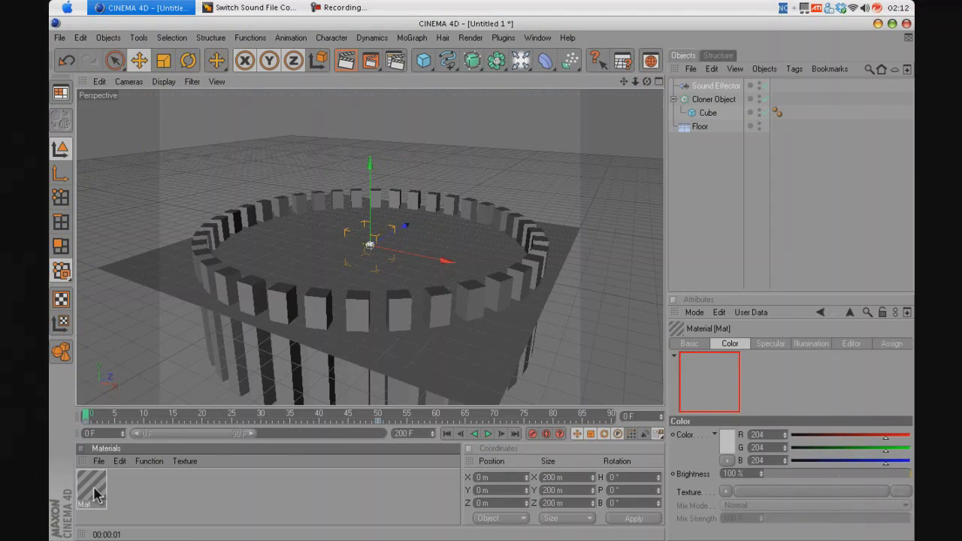
double_click(91, 486)
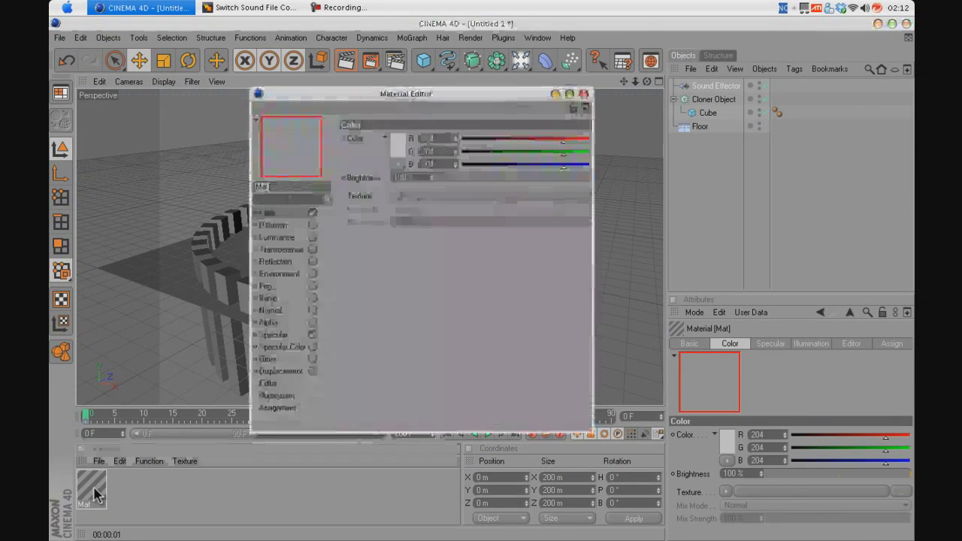
click(398, 147)
drag(423, 105, 448, 107)
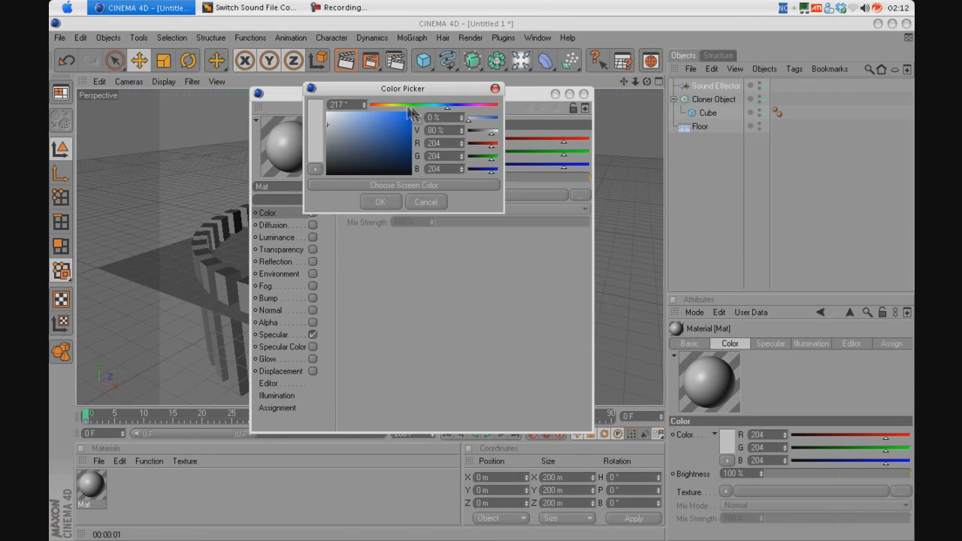
click(411, 106)
mouse_move(411, 119)
mouse_down()
mouse_move(393, 144)
mouse_move(404, 130)
mouse_up()
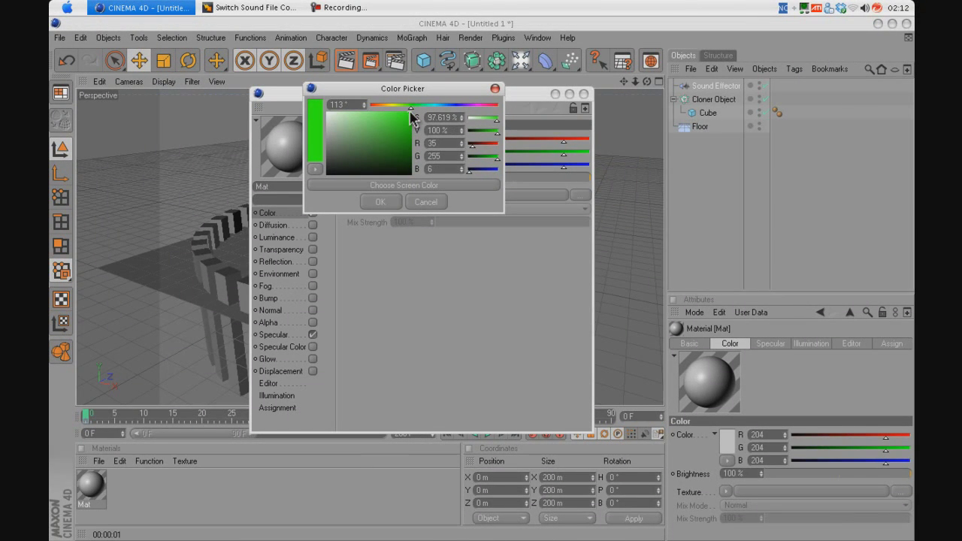
click(381, 202)
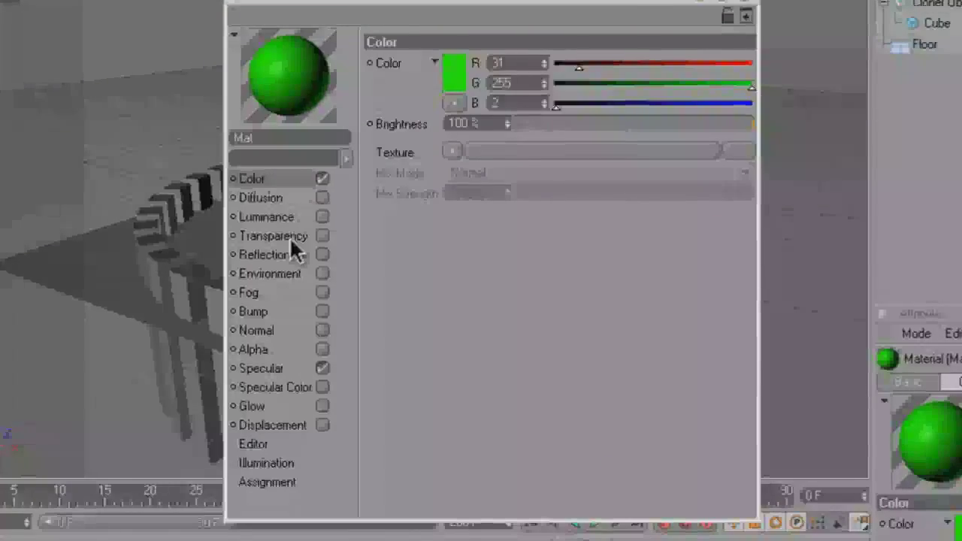
Step: Turn on 20 % reflection and glow for the green material
click(291, 249)
click(289, 255)
click(322, 254)
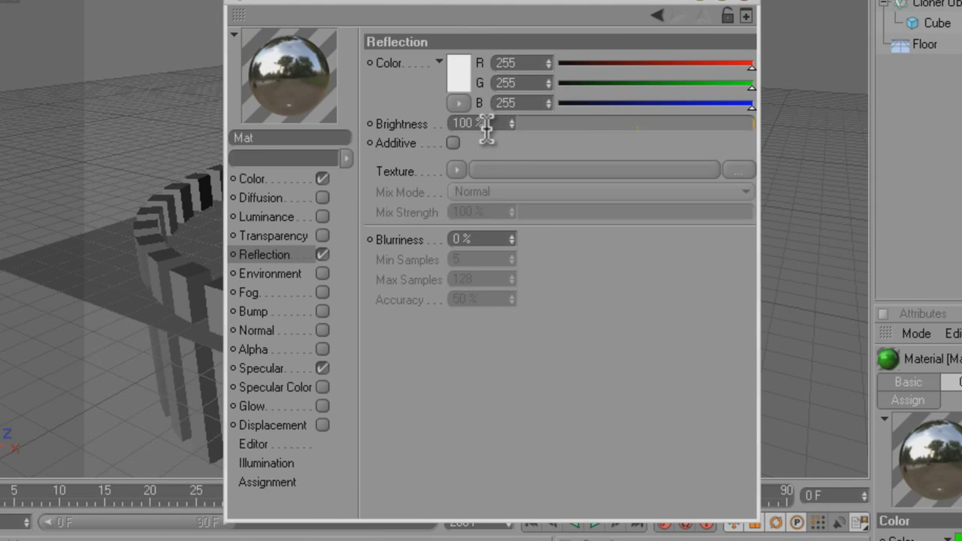
text(20)
key(Return)
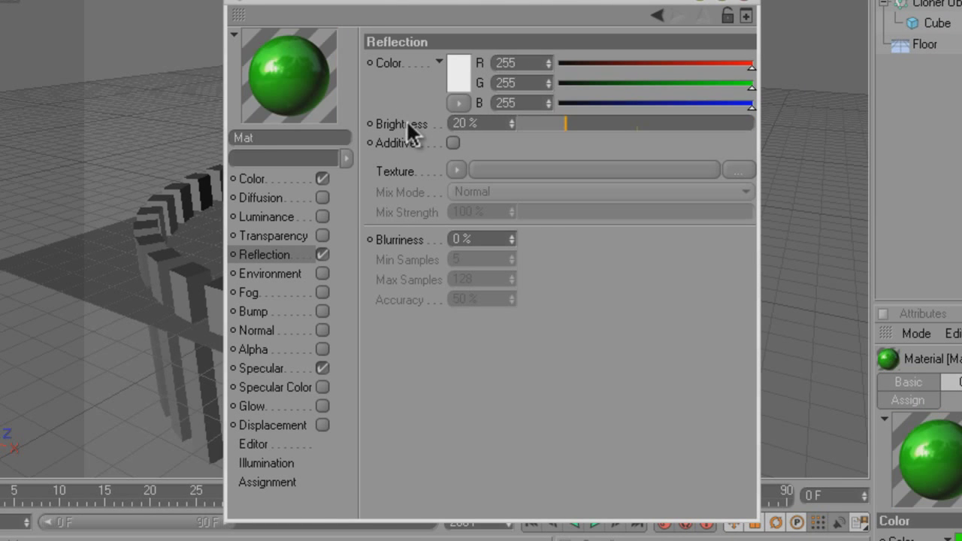
click(288, 405)
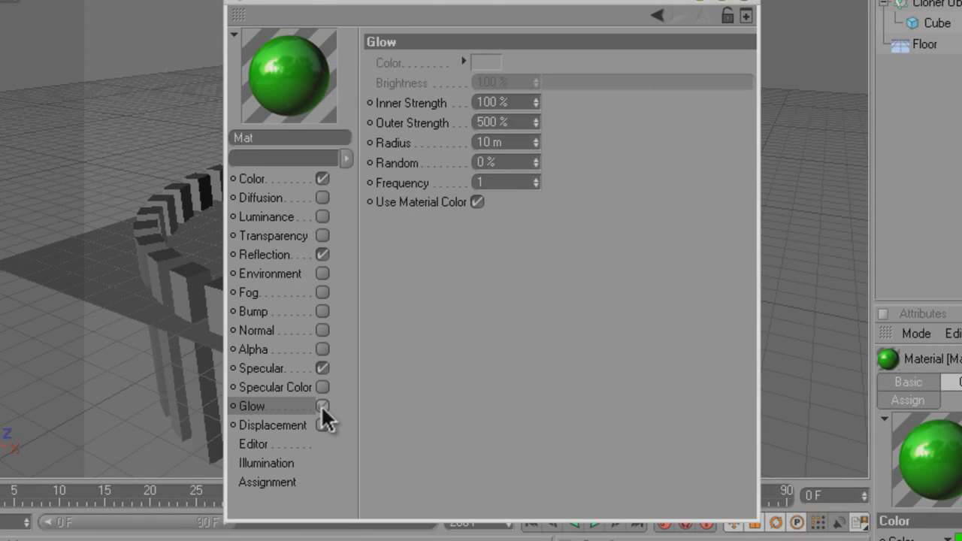
click(321, 405)
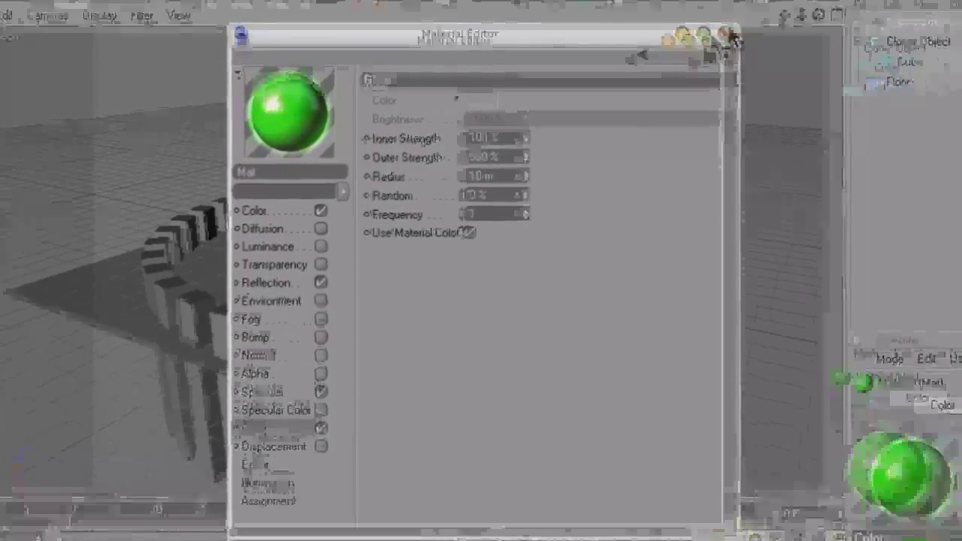
click(727, 36)
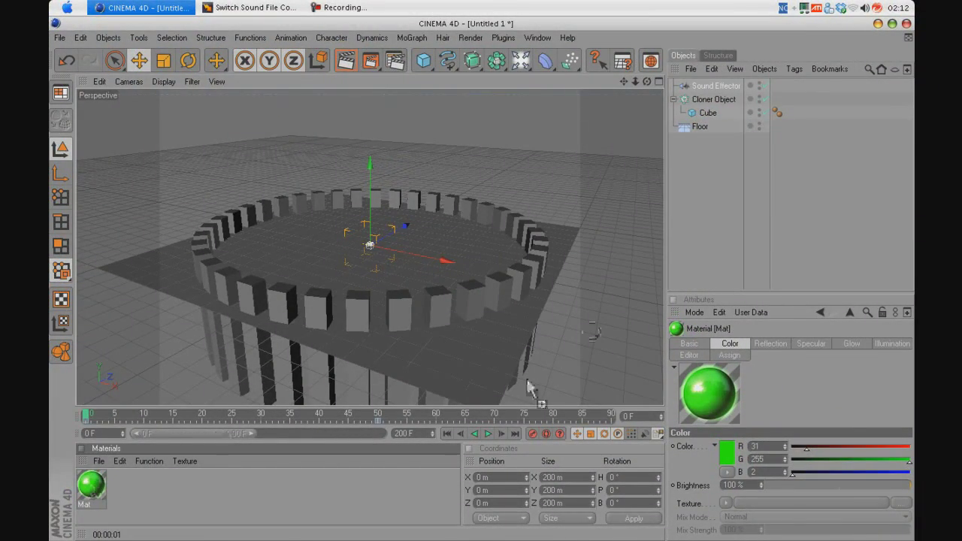
Step: Drag the green Mat material onto the Cloner Object to turn every cube green
drag(530, 388, 713, 98)
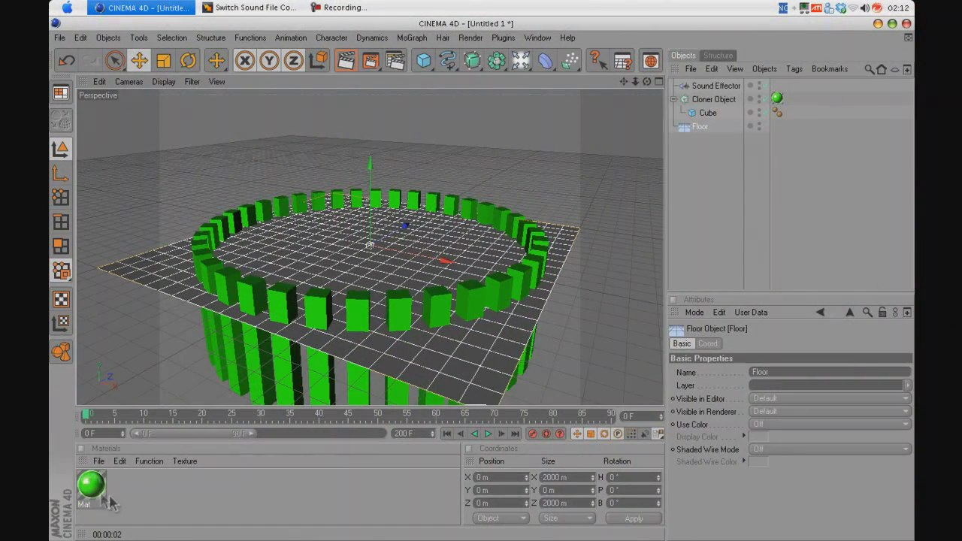
Step: Create a second material, Mat.1, with a solid black colour and render a preview
double_click(124, 495)
double_click(91, 485)
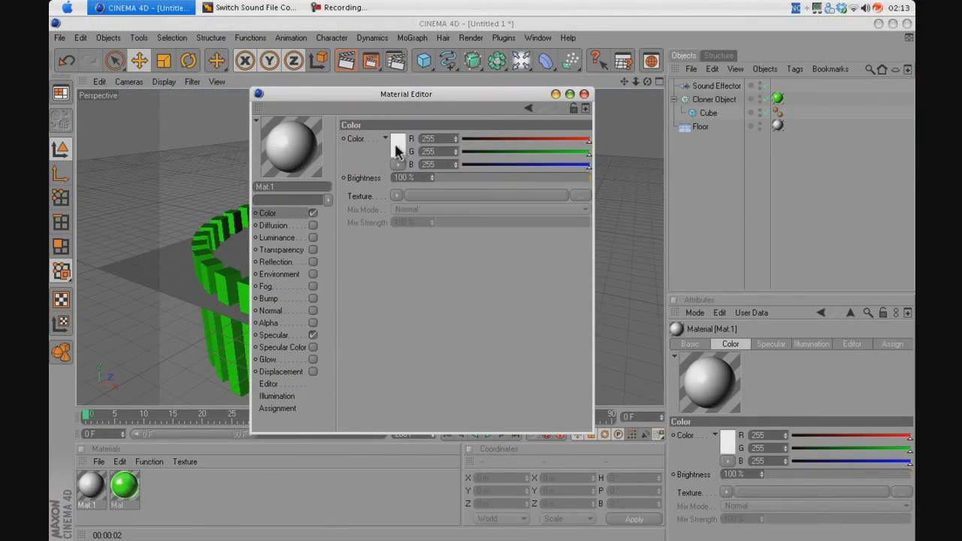
click(397, 147)
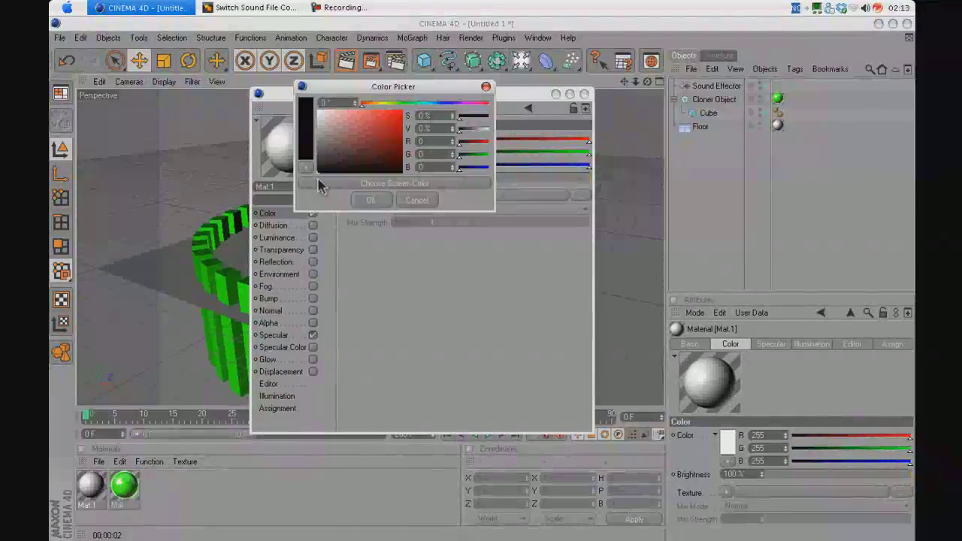
click(369, 199)
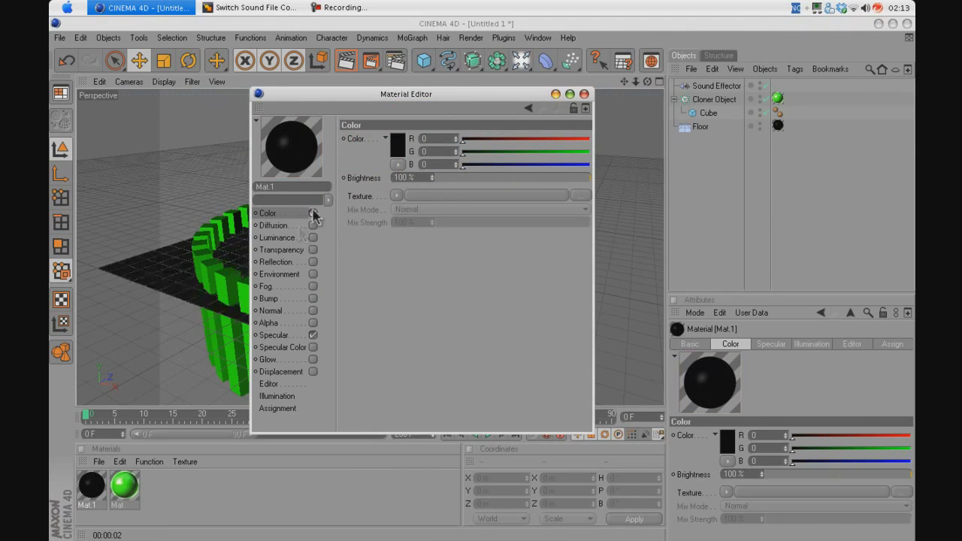
click(583, 93)
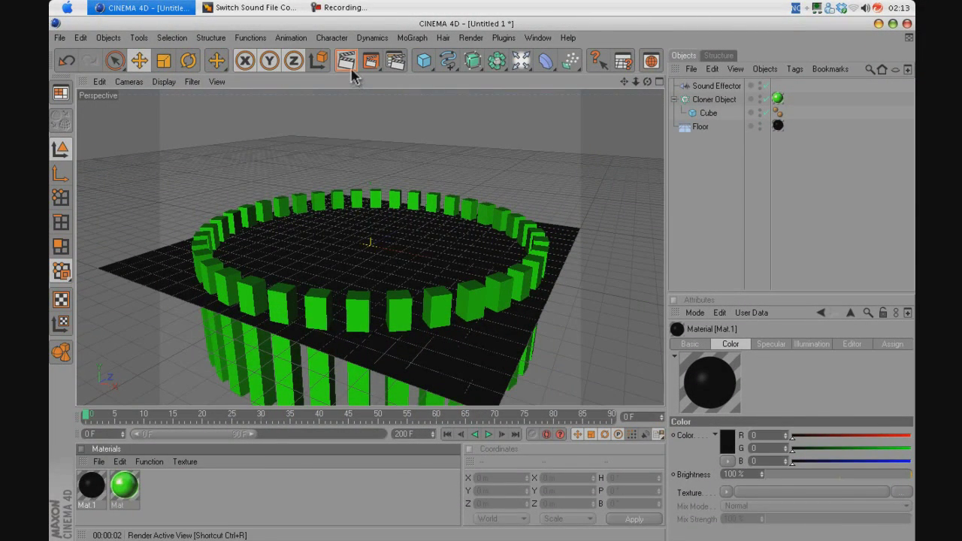
click(347, 63)
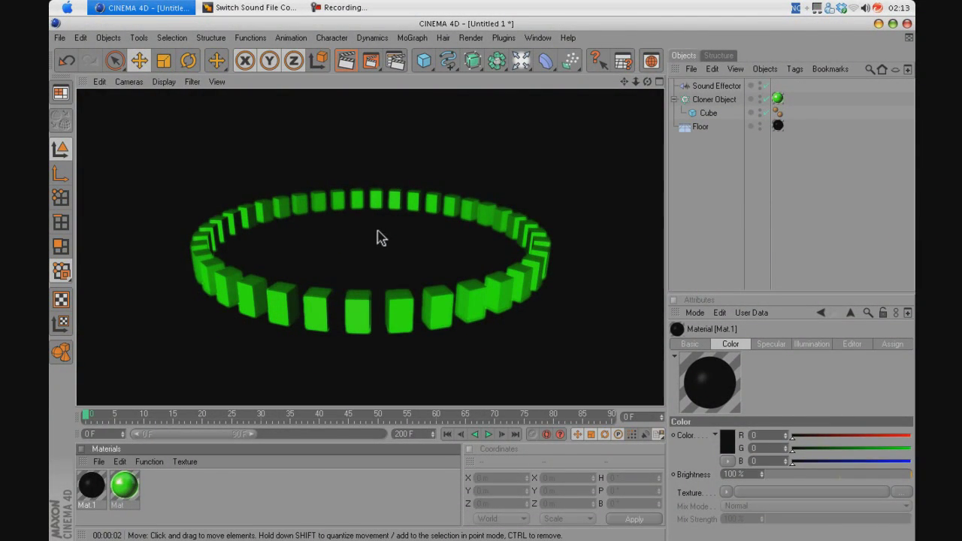
Step: Give the black floor material 60% reflection brightness and render a preview
click(342, 264)
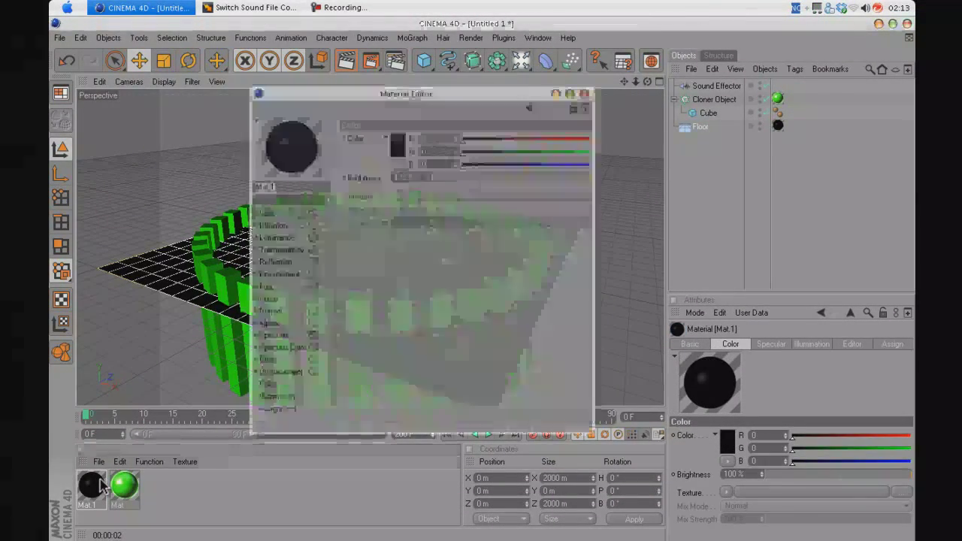
click(313, 261)
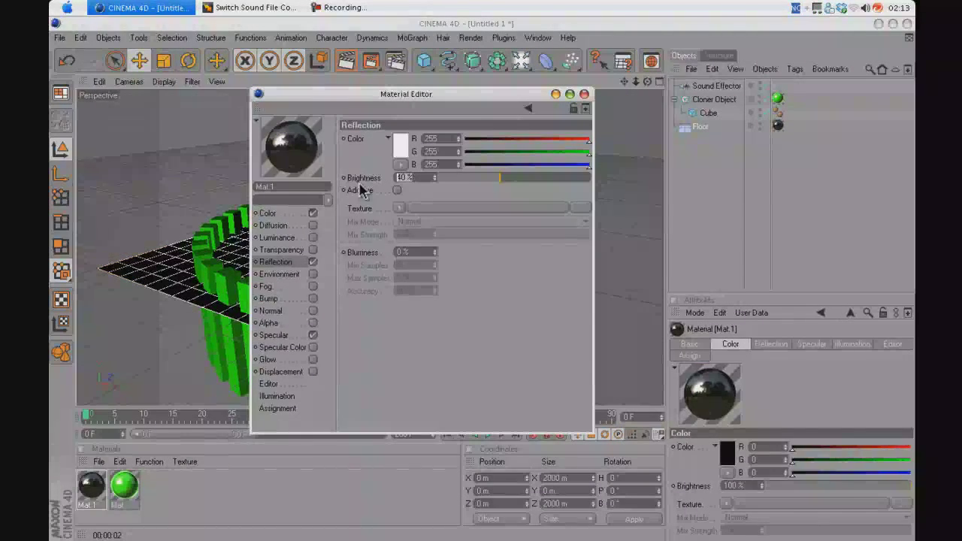
key(Return)
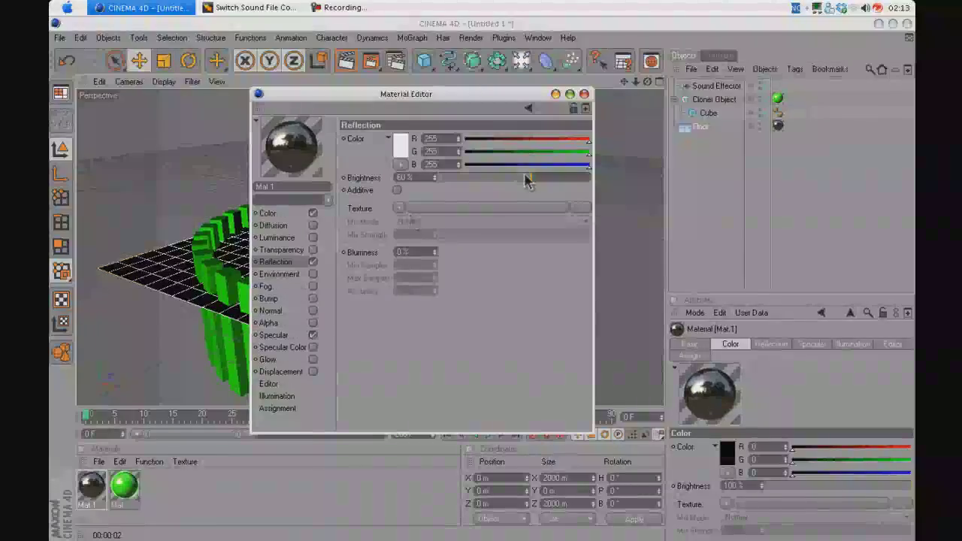
click(584, 94)
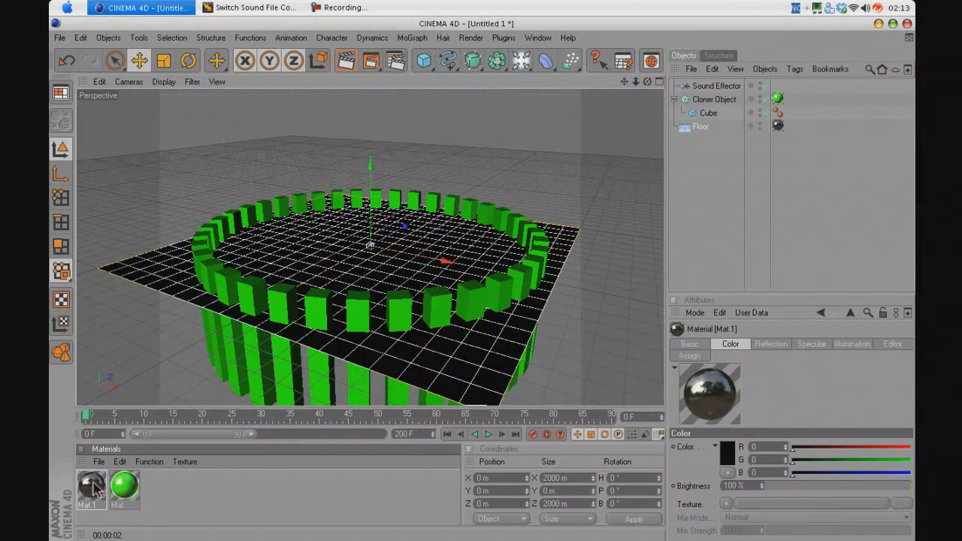
click(353, 66)
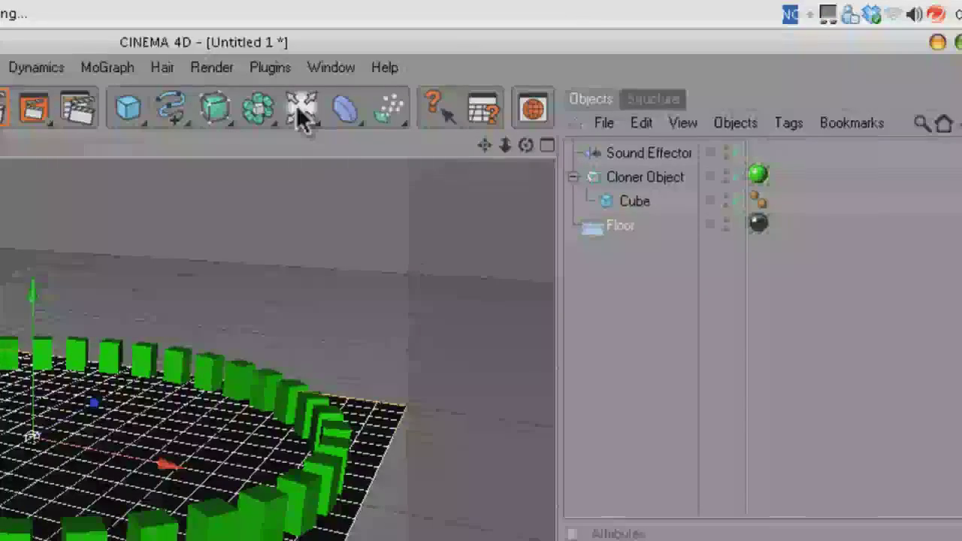
Step: Add a Target Camera at the current viewpoint, at X 1190.312, Y 822.951, Z −1965.438
click(521, 62)
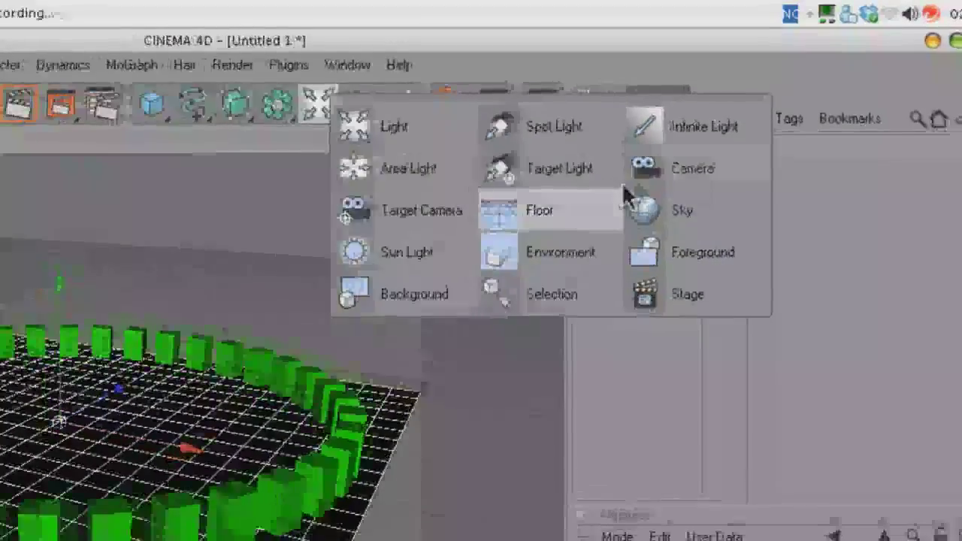
click(661, 169)
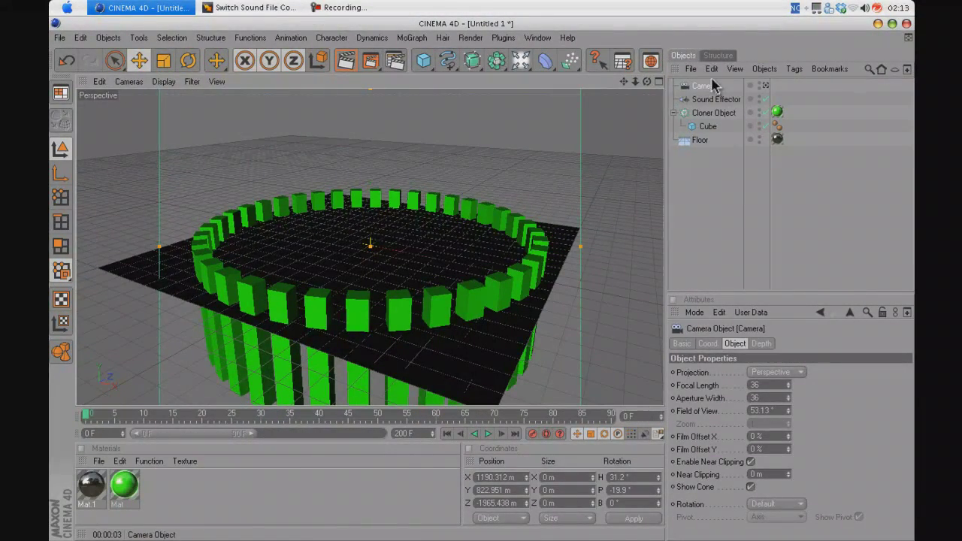
scroll(601, 162, down, 3)
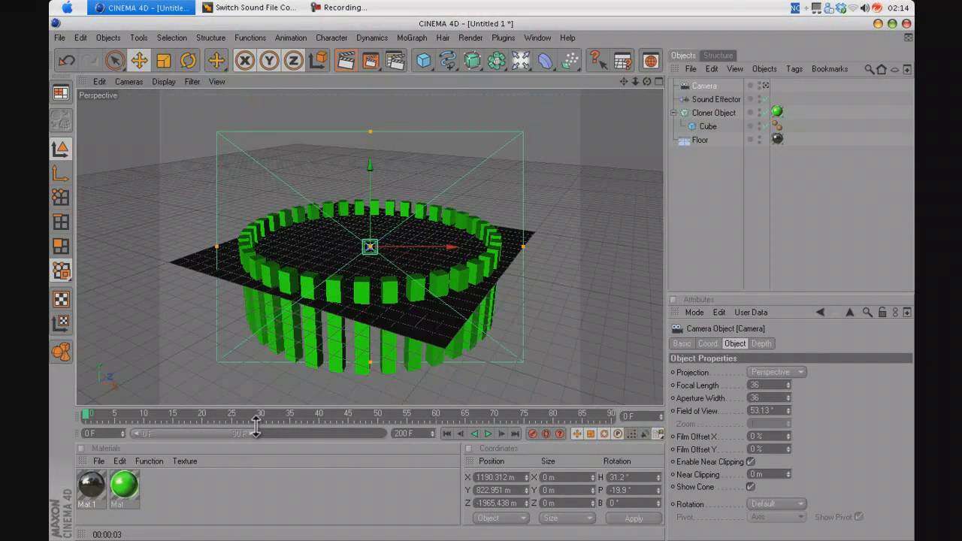
Step: At frame 50, move the camera right and higher, then record its position
click(379, 418)
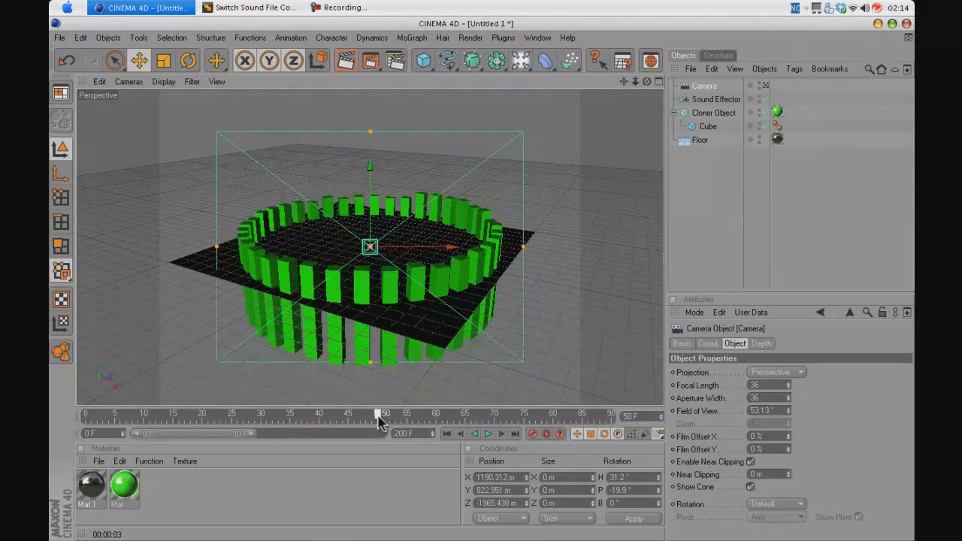
click(705, 90)
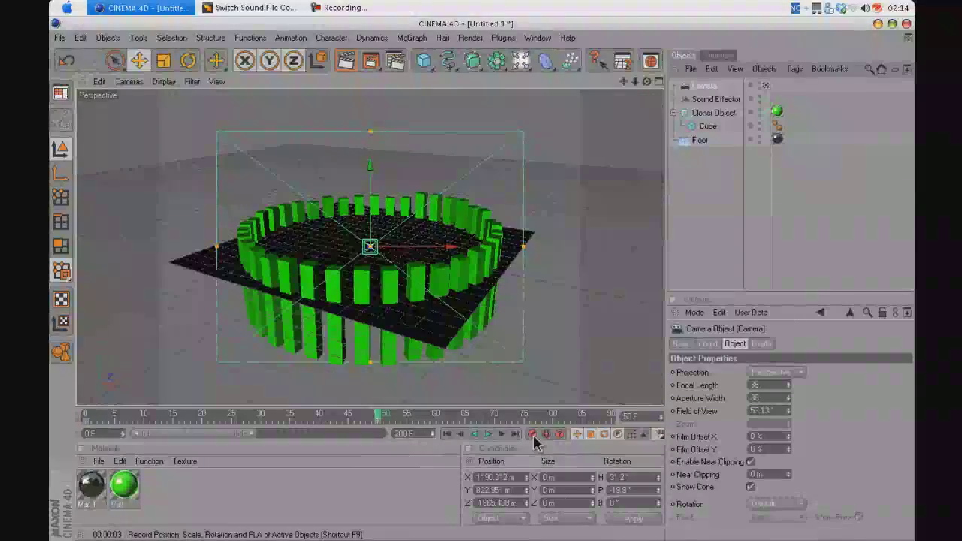
drag(405, 247, 483, 278)
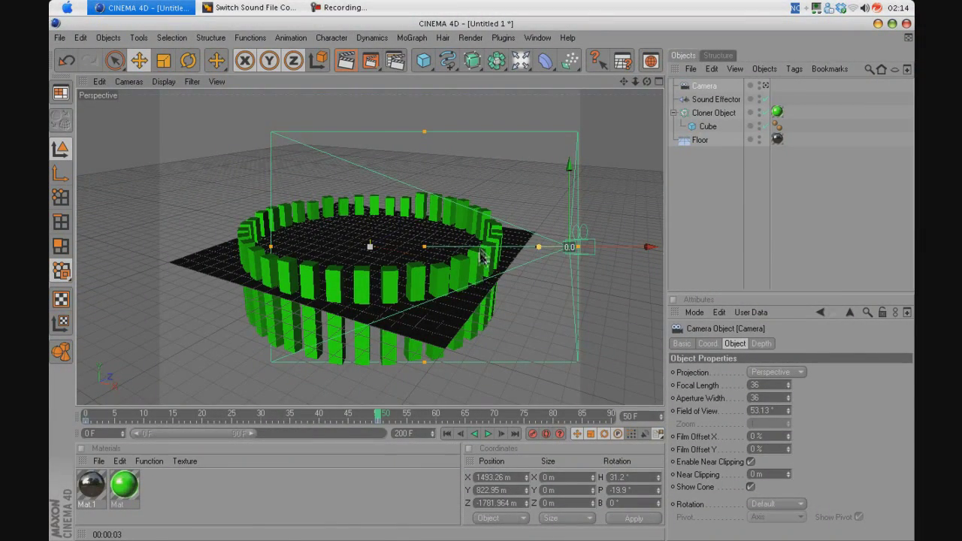
drag(485, 263, 484, 282)
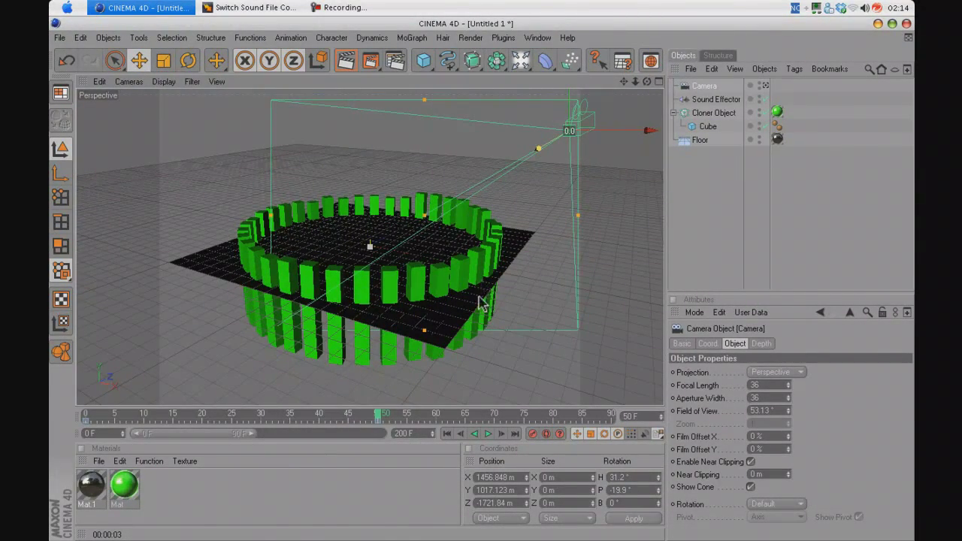
click(532, 434)
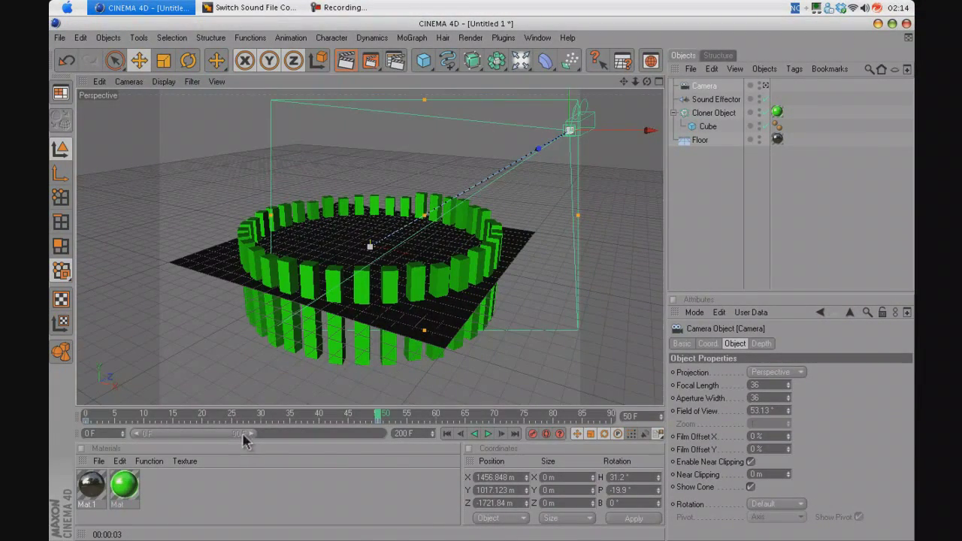
Step: At frame 100, move the camera closer to the ring (X 744.868, Y 519.594, Z −546.22)
drag(247, 436, 272, 438)
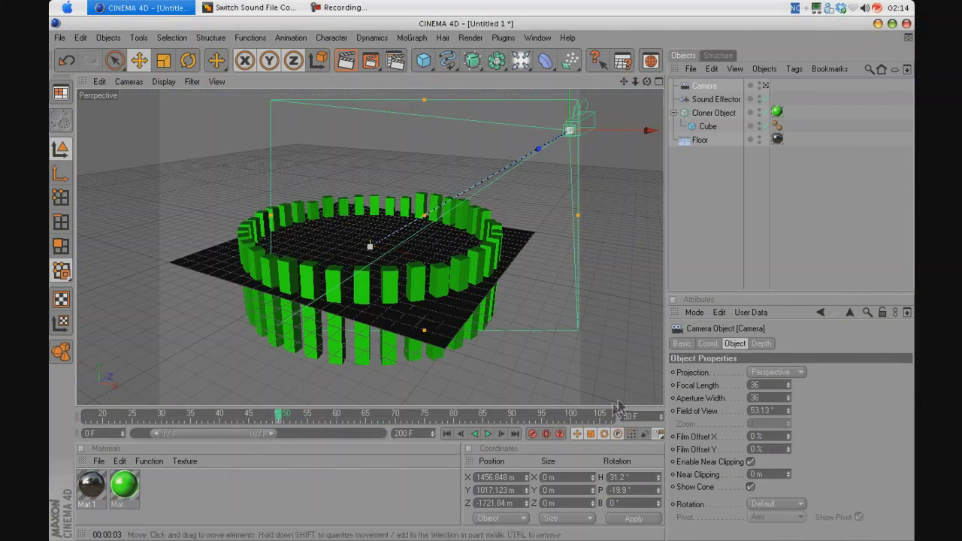
click(571, 415)
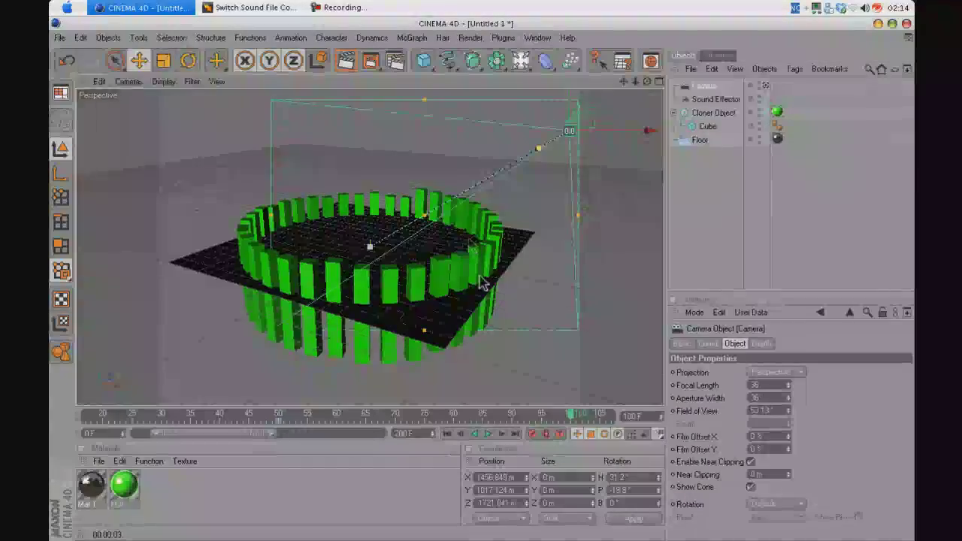
drag(646, 82, 483, 286)
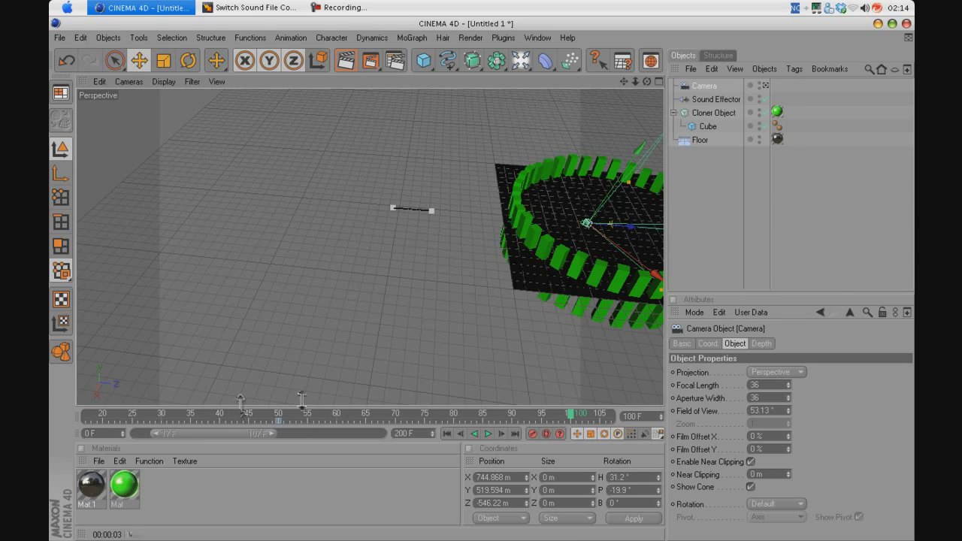
click(533, 435)
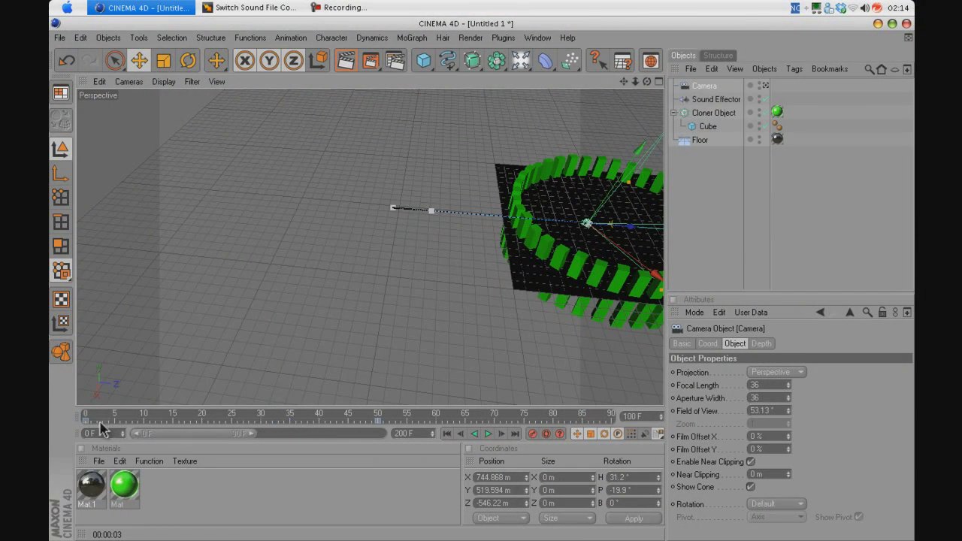
Step: Rewind to frame 0 and view the scene through the new Camera
click(88, 418)
click(125, 82)
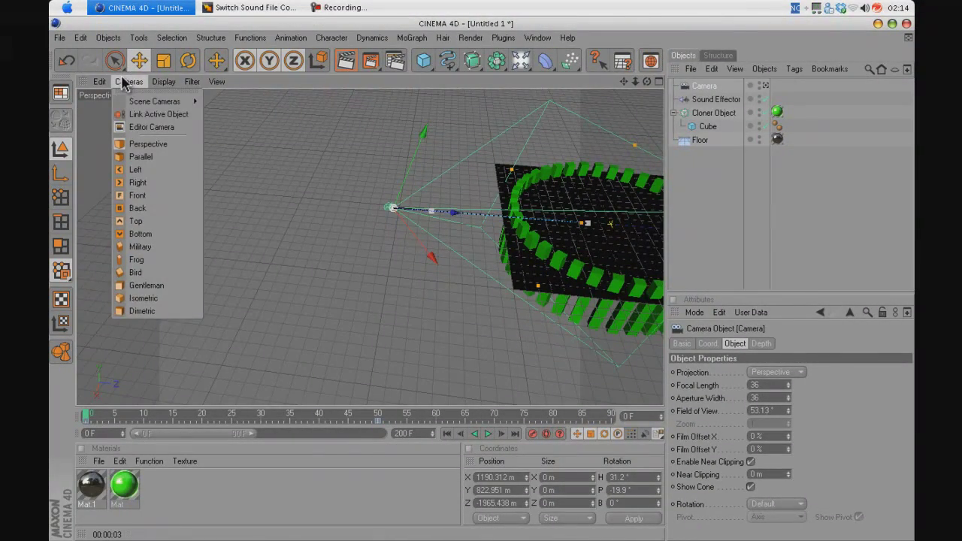
click(230, 114)
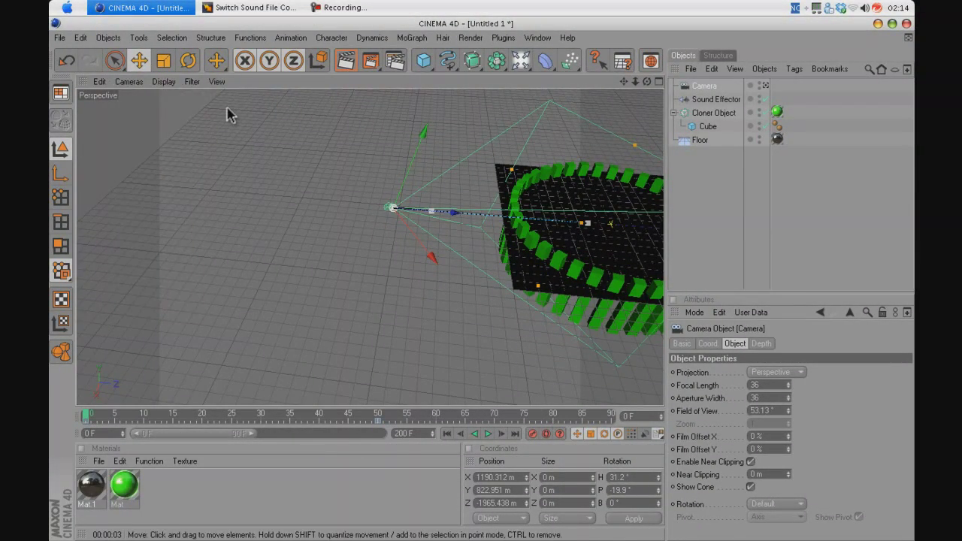
click(129, 82)
mouse_move(173, 96)
click(214, 97)
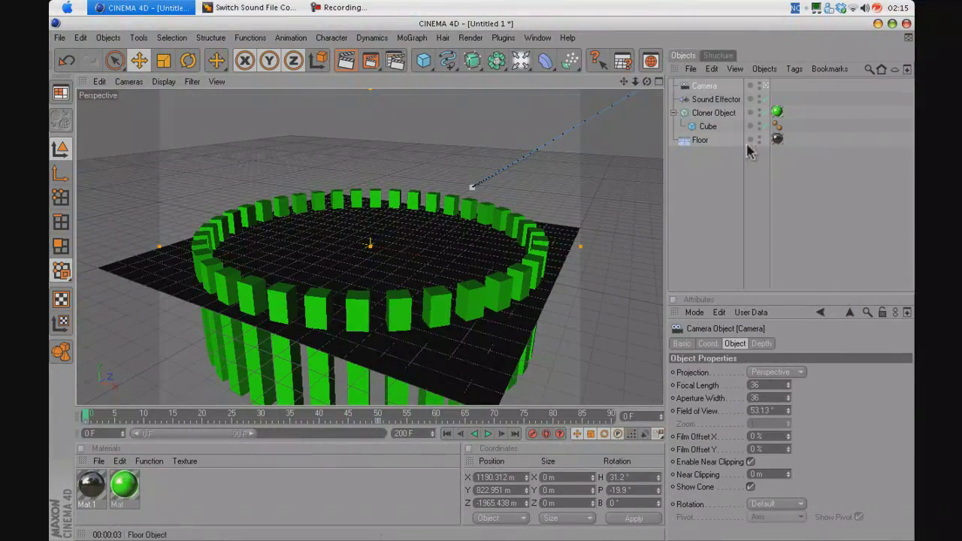
click(716, 197)
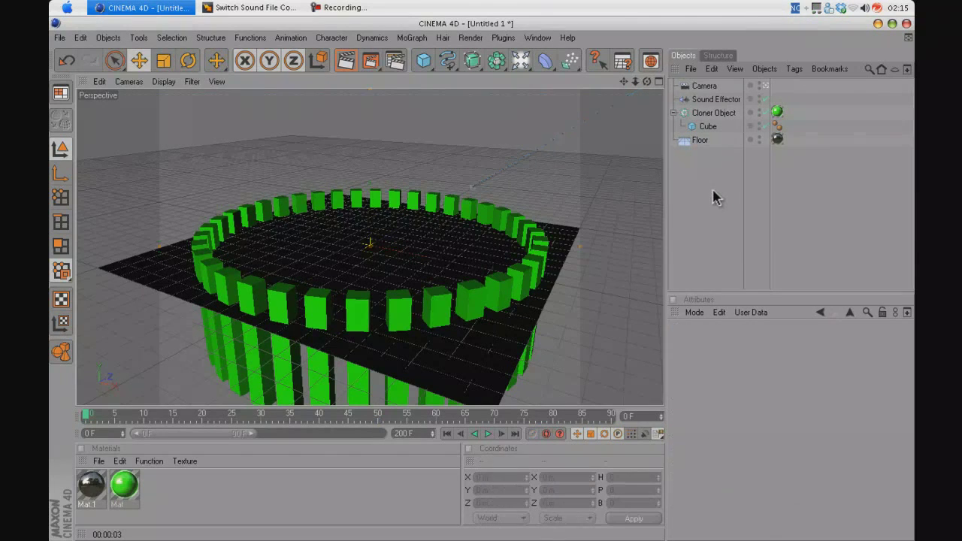